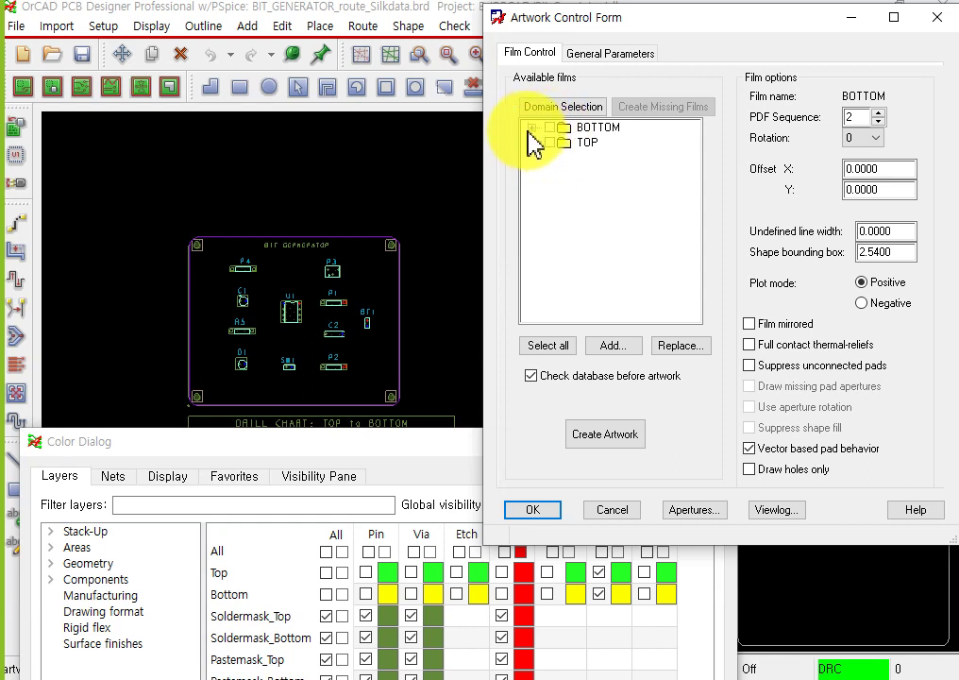
Step: Expand the BOTTOM film's subclasses and display the film for visibility, keeping the open dialogs clear of the board
{"action": "left_click", "coordinate": [531, 128]}
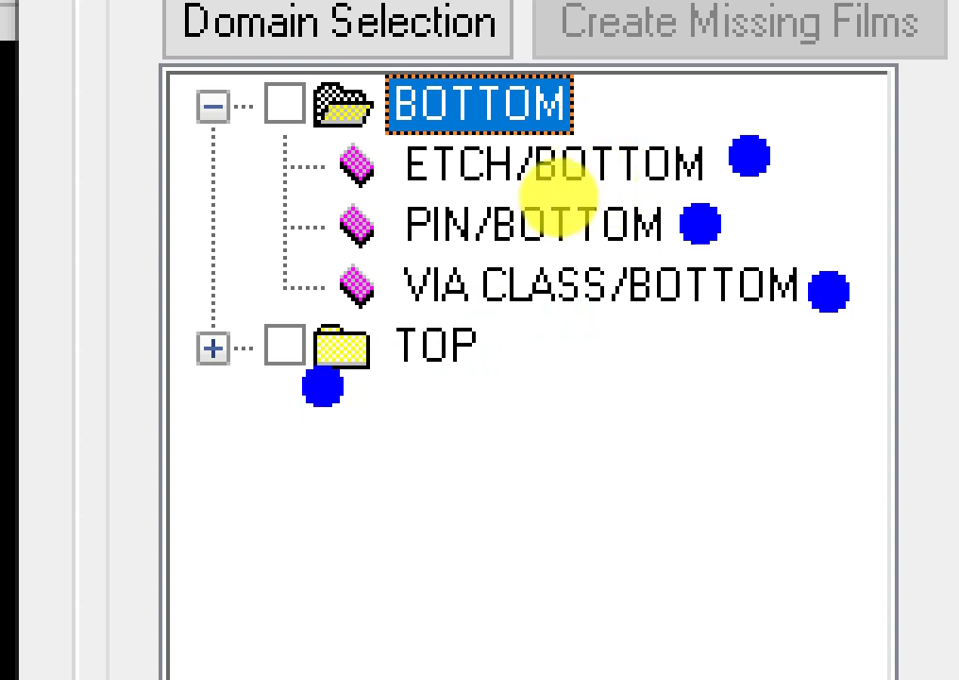
{"action": "mouse_move", "coordinate": [270, 144]}
{"action": "left_mouse_down"}
{"action": "mouse_move", "coordinate": [256, 193]}
{"action": "mouse_move", "coordinate": [268, 333]}
{"action": "left_mouse_up"}
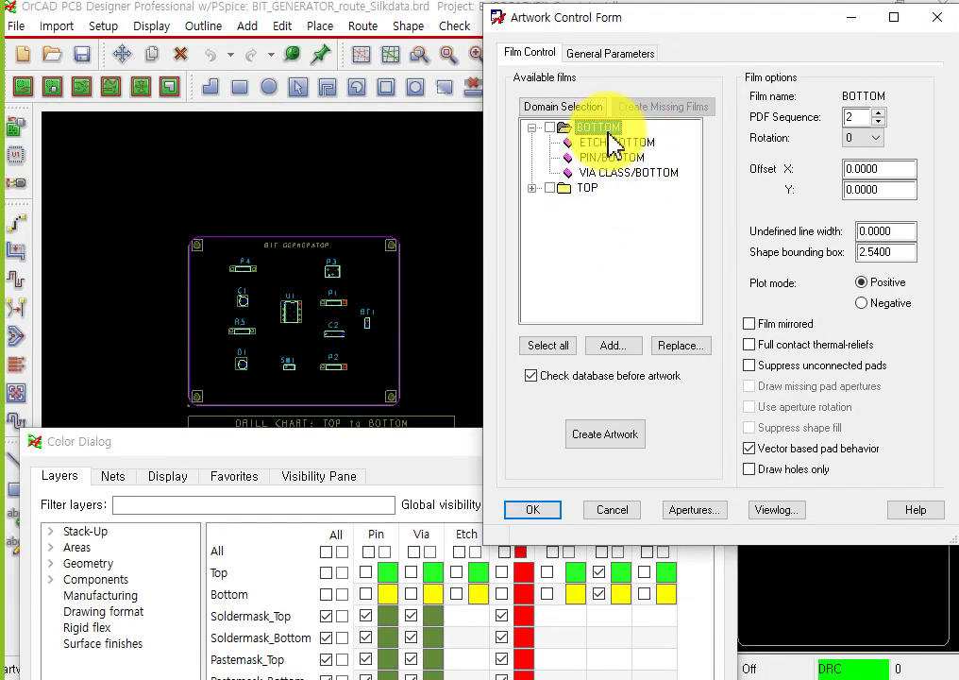
{"action": "left_click_drag", "start_coordinate": [407, 454], "coordinate": [418, 617]}
{"action": "left_click_drag", "start_coordinate": [583, 22], "coordinate": [738, 25]}
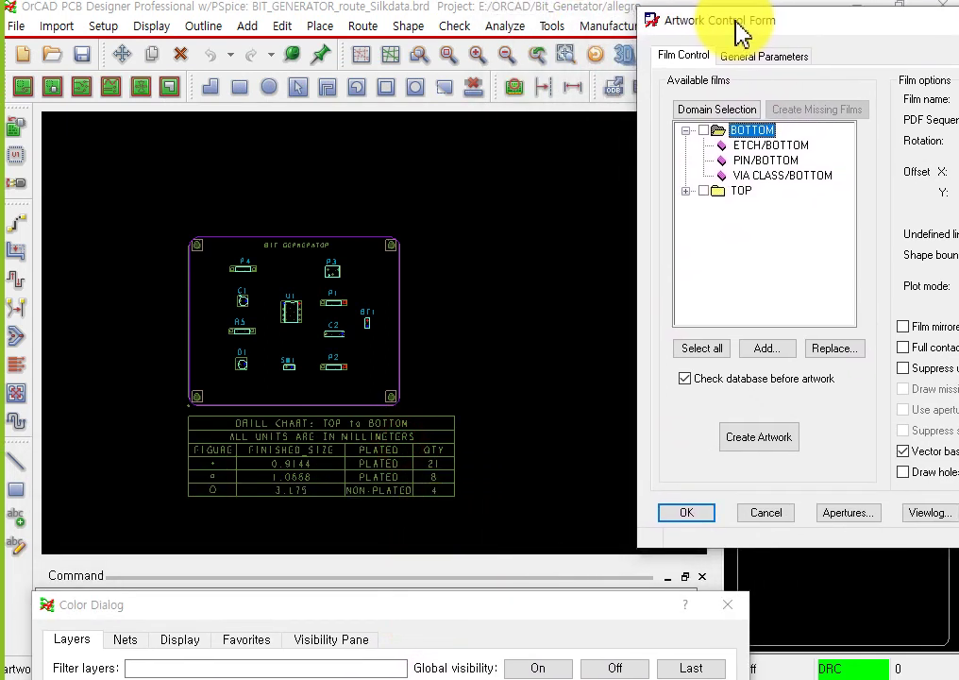
{"action": "right_click", "coordinate": [749, 143]}
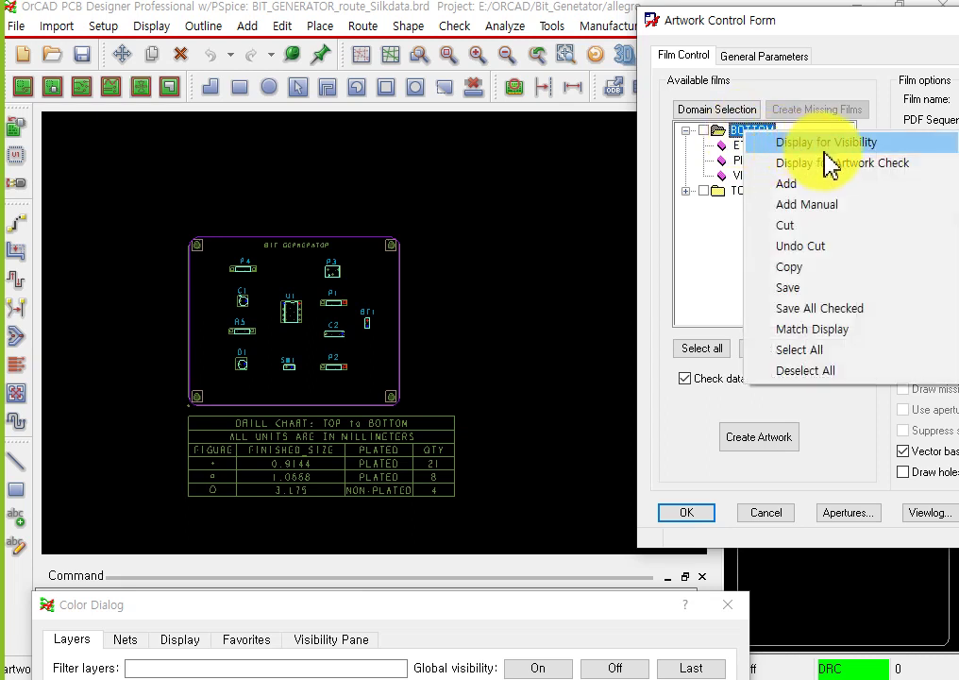
{"action": "left_click", "coordinate": [887, 145]}
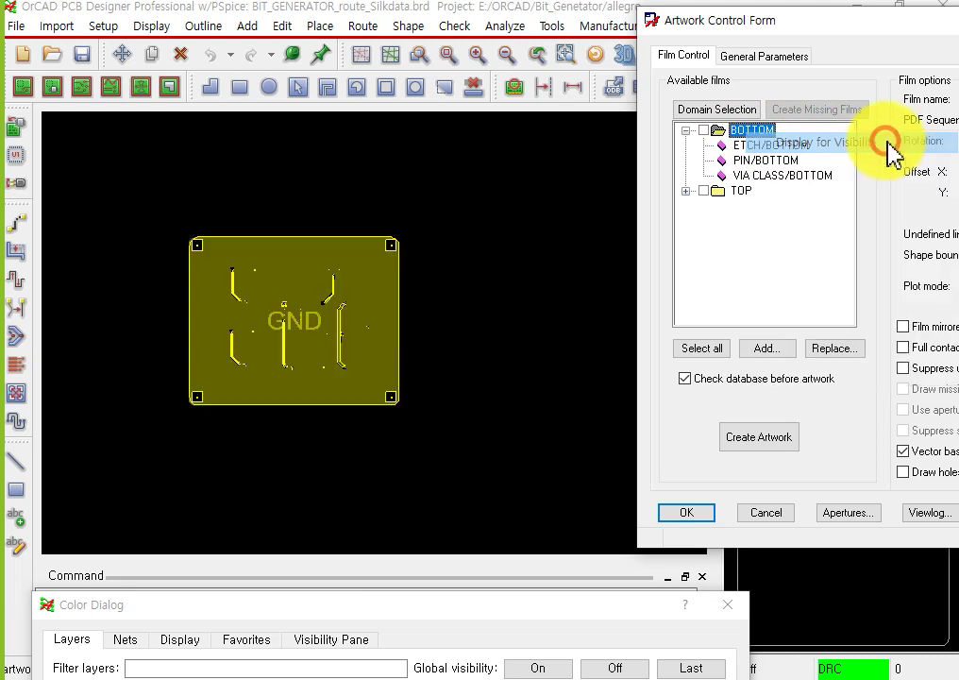
Step: Fit the whole board in the view and display the BOTTOM film for visibility again
{"action": "right_click", "coordinate": [772, 131]}
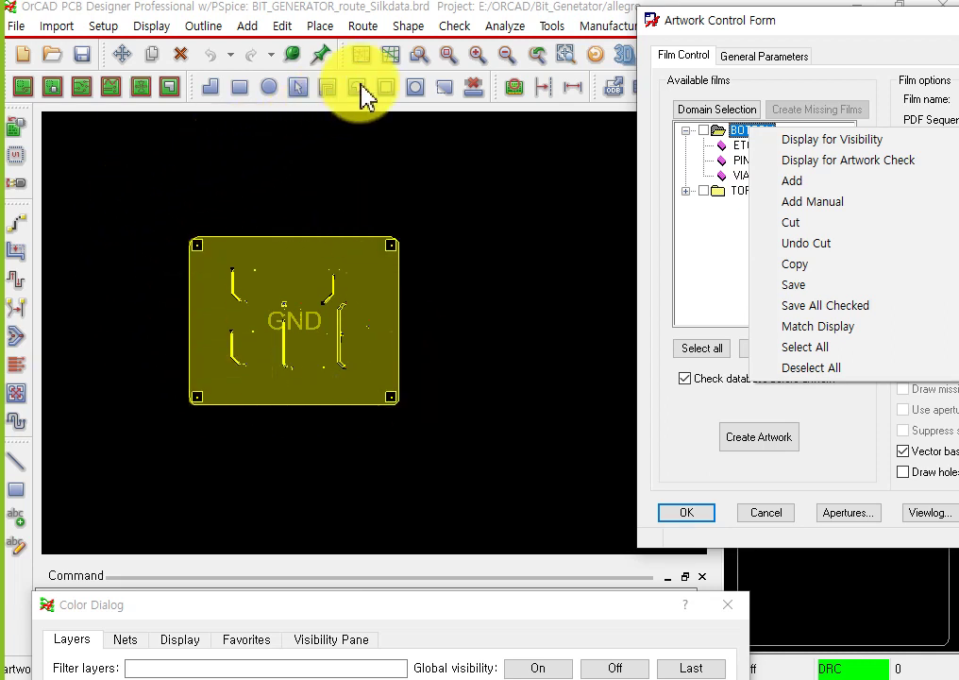
{"action": "left_click", "coordinate": [447, 59]}
{"action": "left_click_drag", "start_coordinate": [728, 17], "coordinate": [782, 54]}
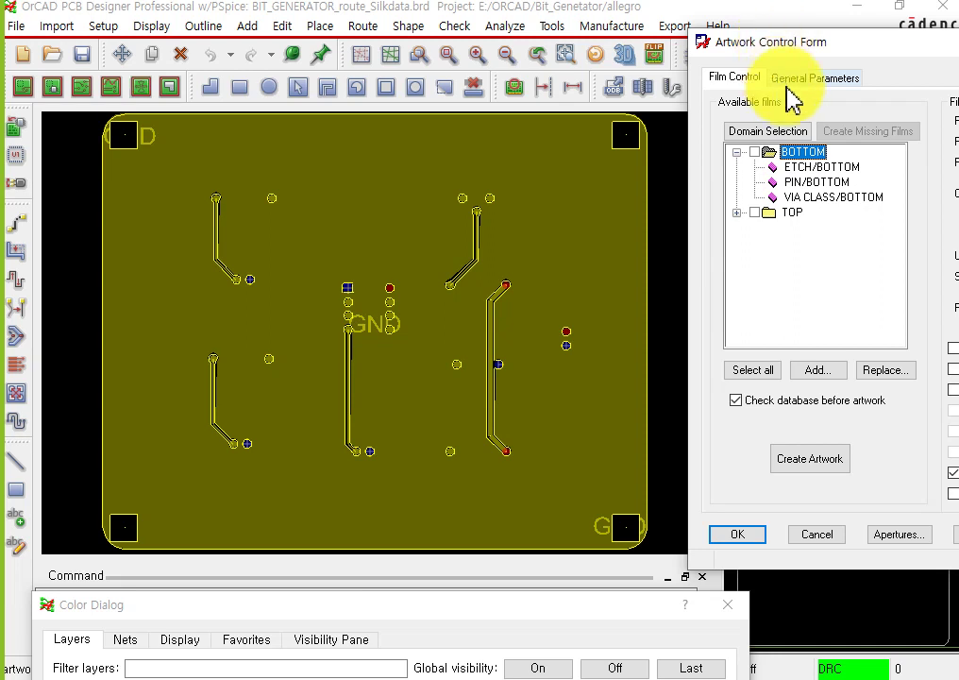
{"action": "right_click", "coordinate": [819, 155]}
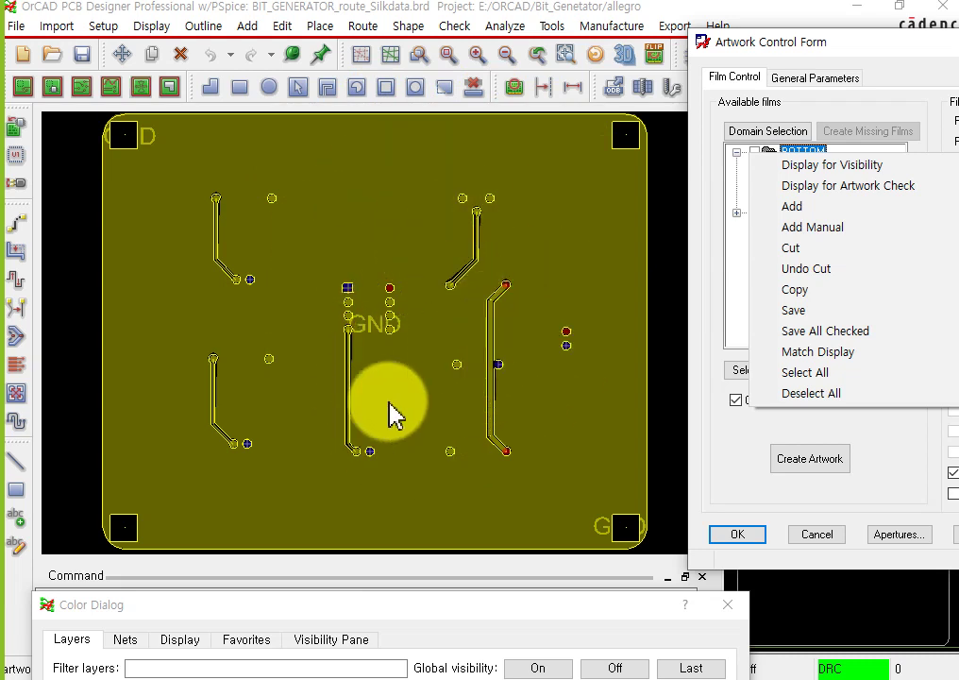
{"action": "left_click", "coordinate": [805, 167]}
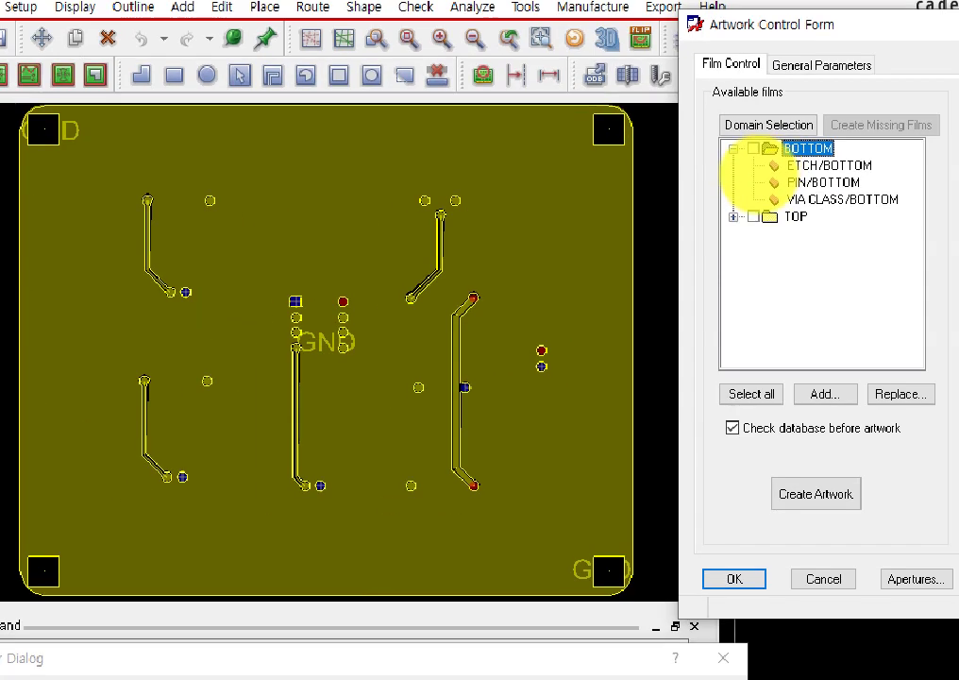
{"action": "mouse_move", "coordinate": [760, 166]}
{"action": "left_mouse_down"}
{"action": "mouse_move", "coordinate": [632, 149]}
{"action": "mouse_move", "coordinate": [604, 172]}
{"action": "left_mouse_up"}
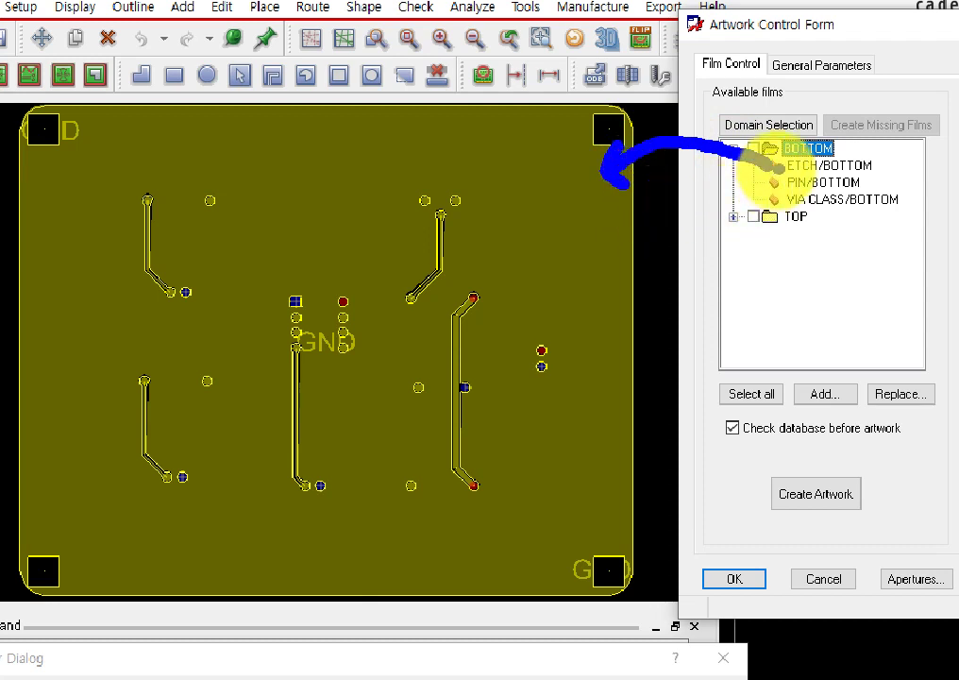
{"action": "mouse_move", "coordinate": [760, 165]}
{"action": "left_mouse_down"}
{"action": "mouse_move", "coordinate": [571, 42]}
{"action": "mouse_move", "coordinate": [442, 124]}
{"action": "mouse_move", "coordinate": [424, 273]}
{"action": "mouse_move", "coordinate": [441, 254]}
{"action": "left_mouse_up"}
{"action": "mouse_move", "coordinate": [762, 166]}
{"action": "left_mouse_down"}
{"action": "mouse_move", "coordinate": [621, 257]}
{"action": "mouse_move", "coordinate": [458, 325]}
{"action": "mouse_move", "coordinate": [472, 342]}
{"action": "left_mouse_up"}
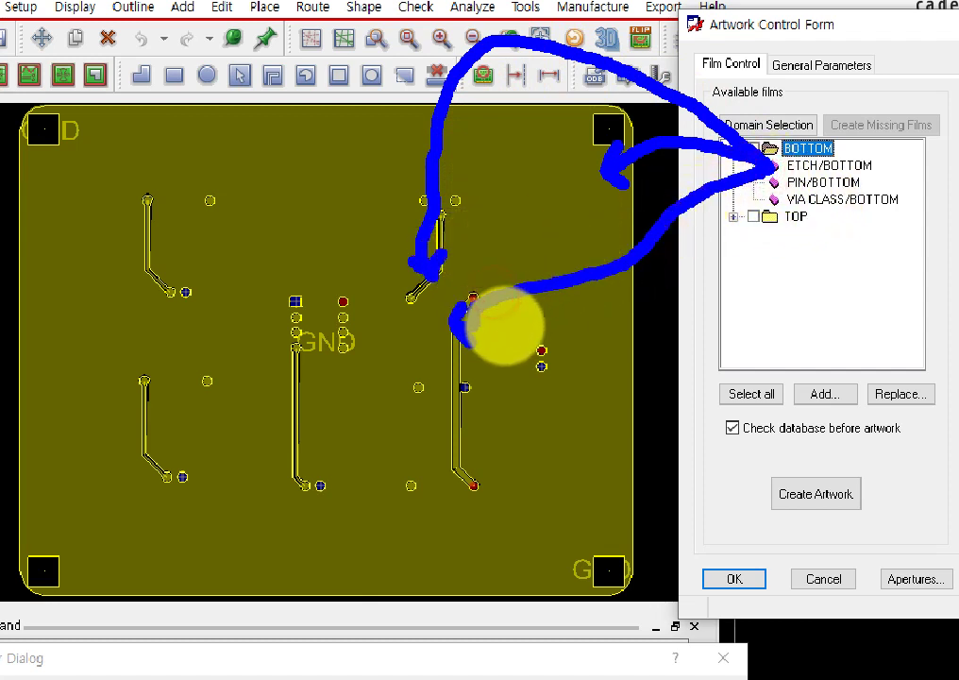
{"action": "mouse_move", "coordinate": [745, 179]}
{"action": "left_mouse_down"}
{"action": "mouse_move", "coordinate": [653, 336]}
{"action": "mouse_move", "coordinate": [454, 444]}
{"action": "mouse_move", "coordinate": [306, 406]}
{"action": "mouse_move", "coordinate": [317, 420]}
{"action": "left_mouse_up"}
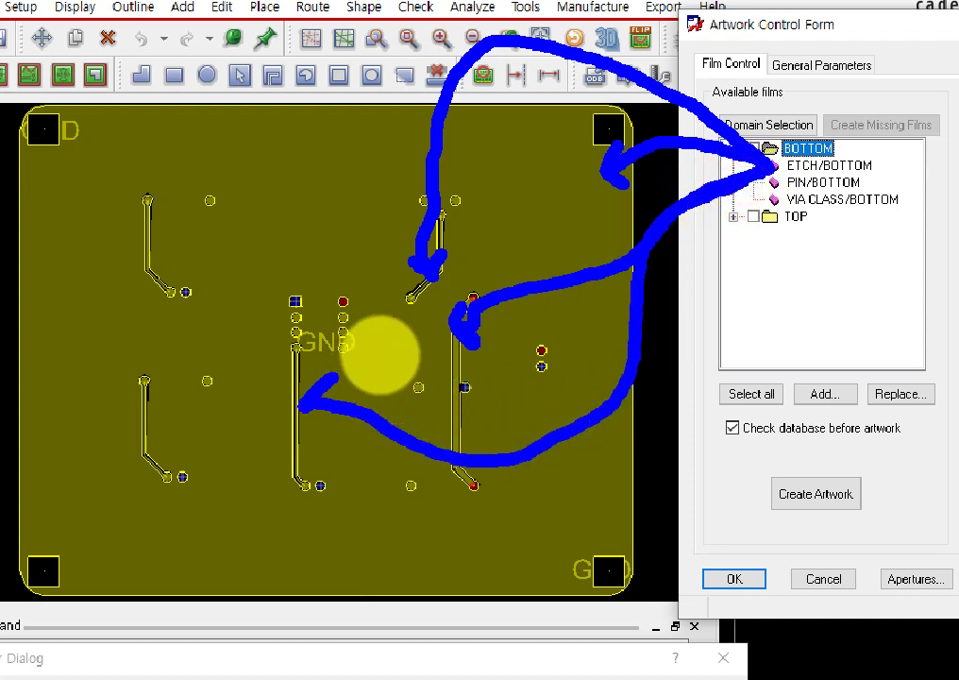
Step: Reopen the Artwork Control Form and expand the BOTTOM film to list its subclasses
{"action": "left_click", "coordinate": [382, 455]}
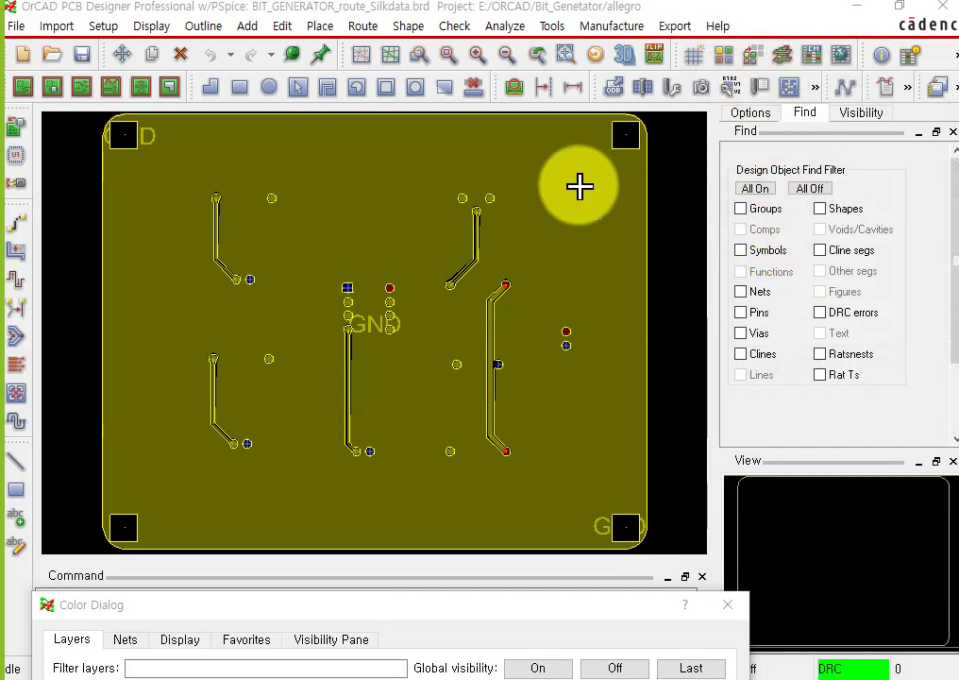
{"action": "left_click", "coordinate": [703, 88]}
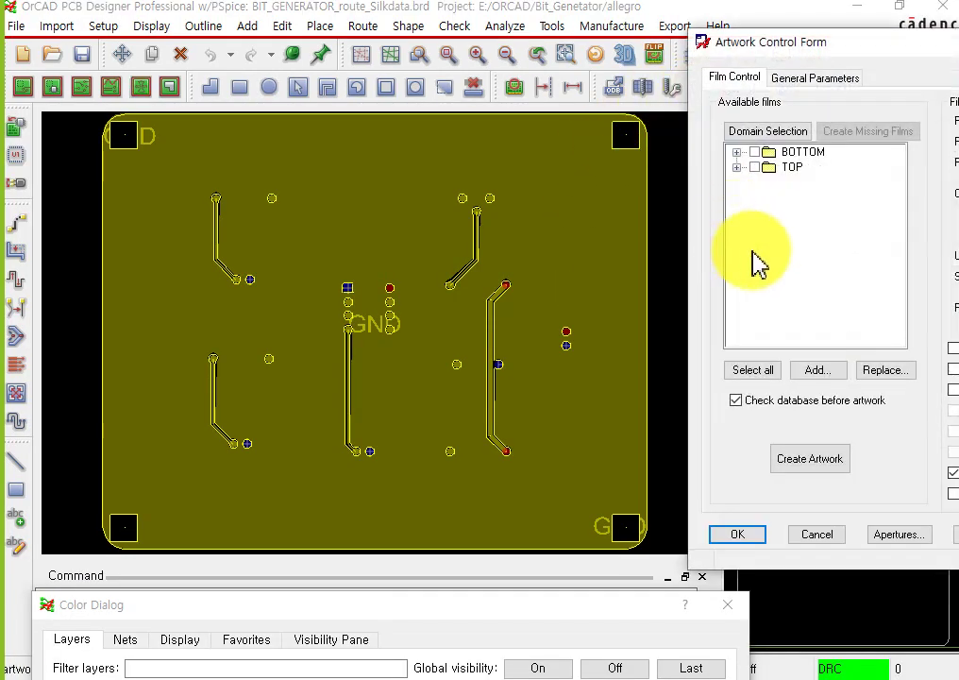
{"action": "left_click", "coordinate": [737, 152]}
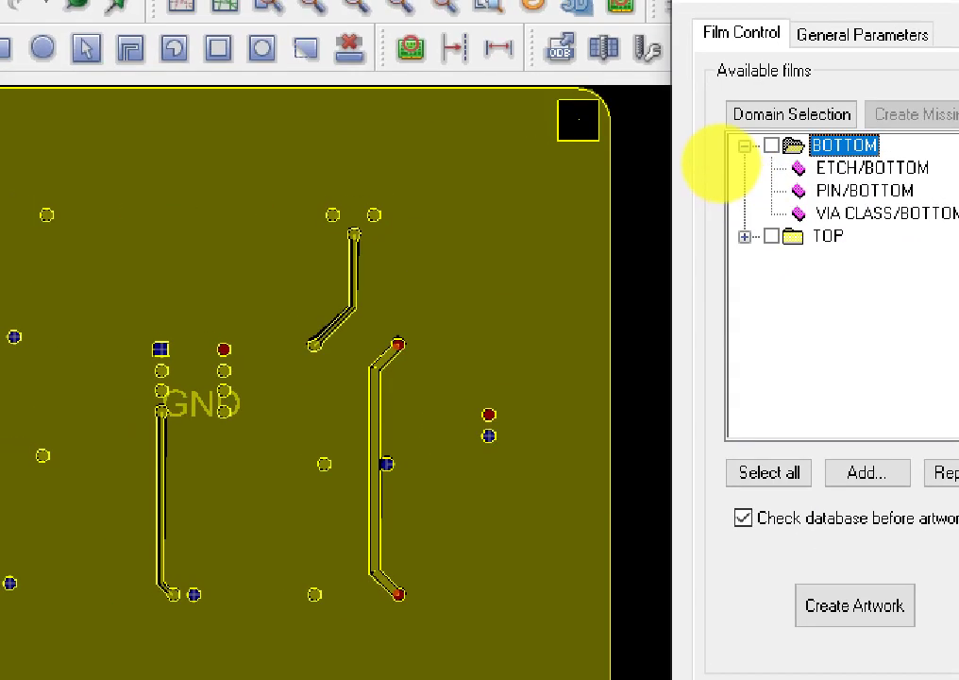
{"action": "mouse_move", "coordinate": [721, 164]}
{"action": "left_mouse_down"}
{"action": "mouse_move", "coordinate": [816, 189]}
{"action": "mouse_move", "coordinate": [728, 188]}
{"action": "left_mouse_up"}
{"action": "mouse_move", "coordinate": [793, 184]}
{"action": "left_mouse_down"}
{"action": "mouse_move", "coordinate": [569, 326]}
{"action": "mouse_move", "coordinate": [514, 396]}
{"action": "mouse_move", "coordinate": [493, 407]}
{"action": "mouse_move", "coordinate": [495, 387]}
{"action": "mouse_move", "coordinate": [510, 412]}
{"action": "left_mouse_up"}
{"action": "left_click_drag", "start_coordinate": [670, 226], "coordinate": [637, 224]}
{"action": "mouse_move", "coordinate": [691, 202]}
{"action": "left_mouse_down"}
{"action": "mouse_move", "coordinate": [417, 178]}
{"action": "mouse_move", "coordinate": [382, 214]}
{"action": "mouse_move", "coordinate": [385, 175]}
{"action": "mouse_move", "coordinate": [412, 224]}
{"action": "left_mouse_up"}
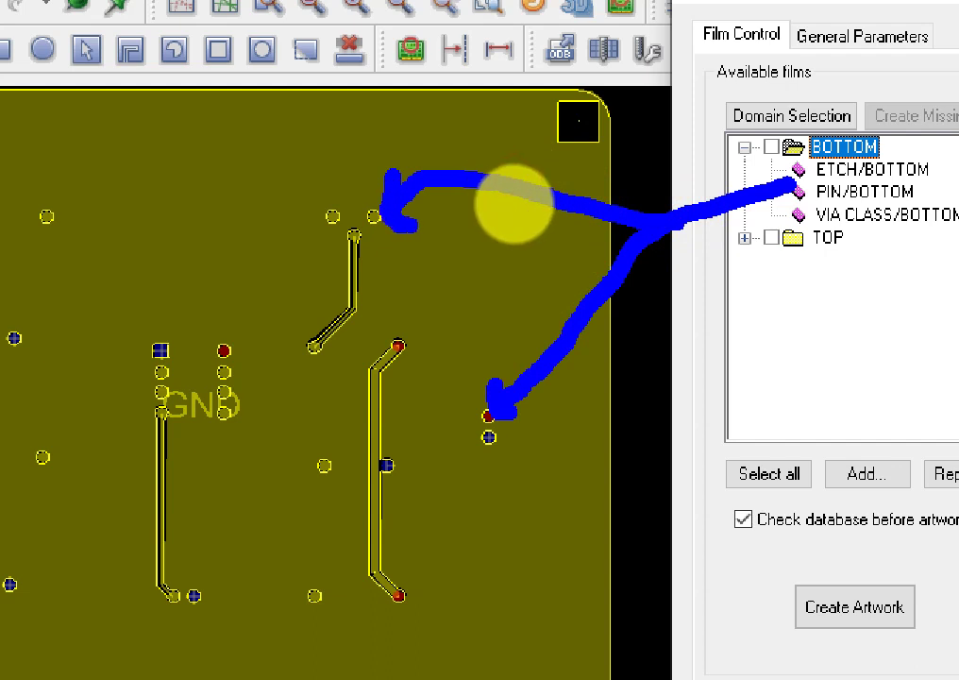
{"action": "mouse_move", "coordinate": [791, 190]}
{"action": "left_mouse_down"}
{"action": "mouse_move", "coordinate": [774, 193]}
{"action": "mouse_move", "coordinate": [616, 525]}
{"action": "mouse_move", "coordinate": [504, 599]}
{"action": "mouse_move", "coordinate": [407, 600]}
{"action": "mouse_move", "coordinate": [429, 572]}
{"action": "mouse_move", "coordinate": [406, 593]}
{"action": "mouse_move", "coordinate": [426, 623]}
{"action": "left_mouse_up"}
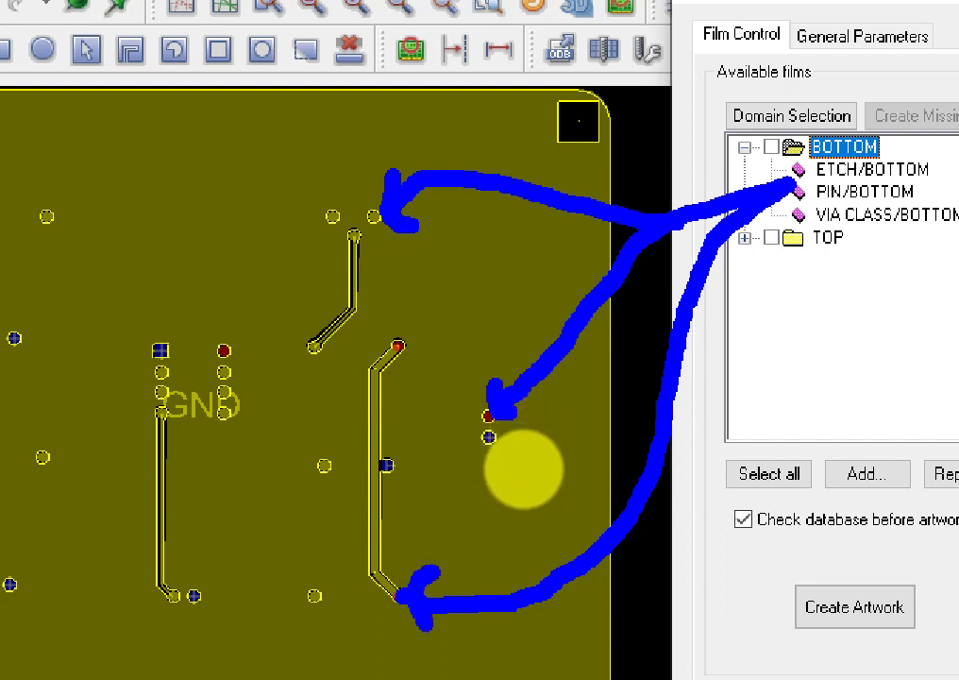
{"action": "mouse_move", "coordinate": [769, 169]}
{"action": "left_mouse_down"}
{"action": "mouse_move", "coordinate": [385, 53]}
{"action": "mouse_move", "coordinate": [246, 224]}
{"action": "mouse_move", "coordinate": [208, 322]}
{"action": "mouse_move", "coordinate": [236, 304]}
{"action": "left_mouse_up"}
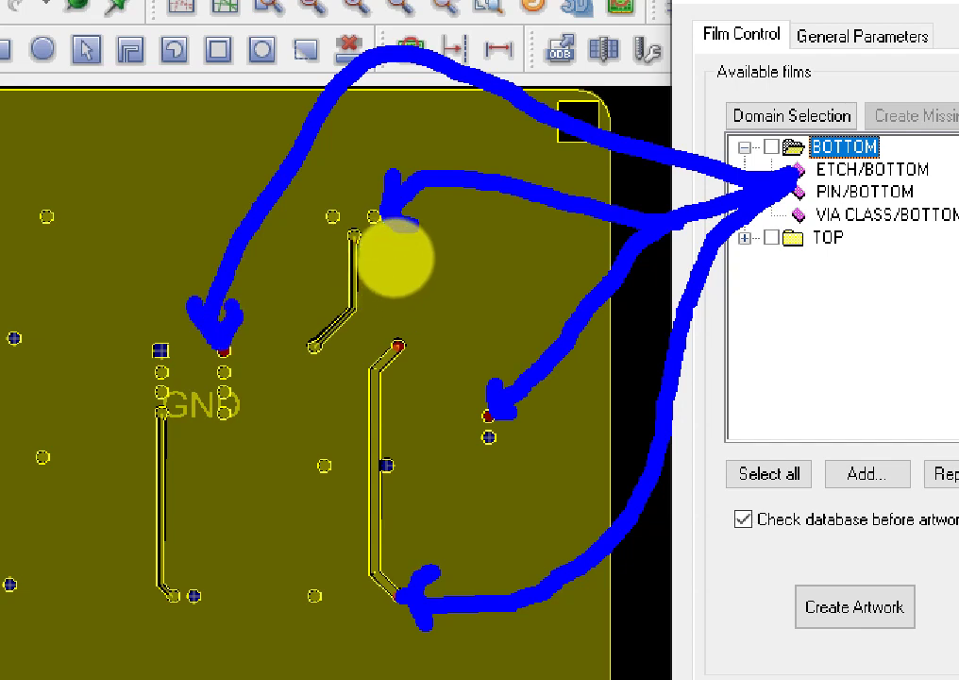
{"action": "key", "text": "Escape"}
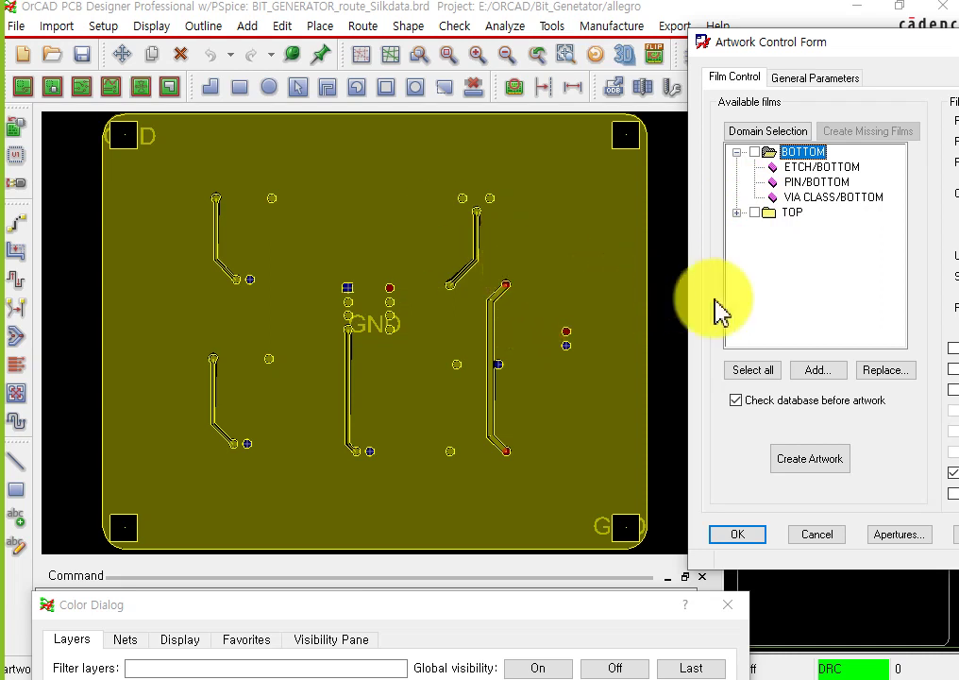
Step: Expand the TOP film's subclasses and display the TOP film for visibility on the board
{"action": "left_click", "coordinate": [739, 213]}
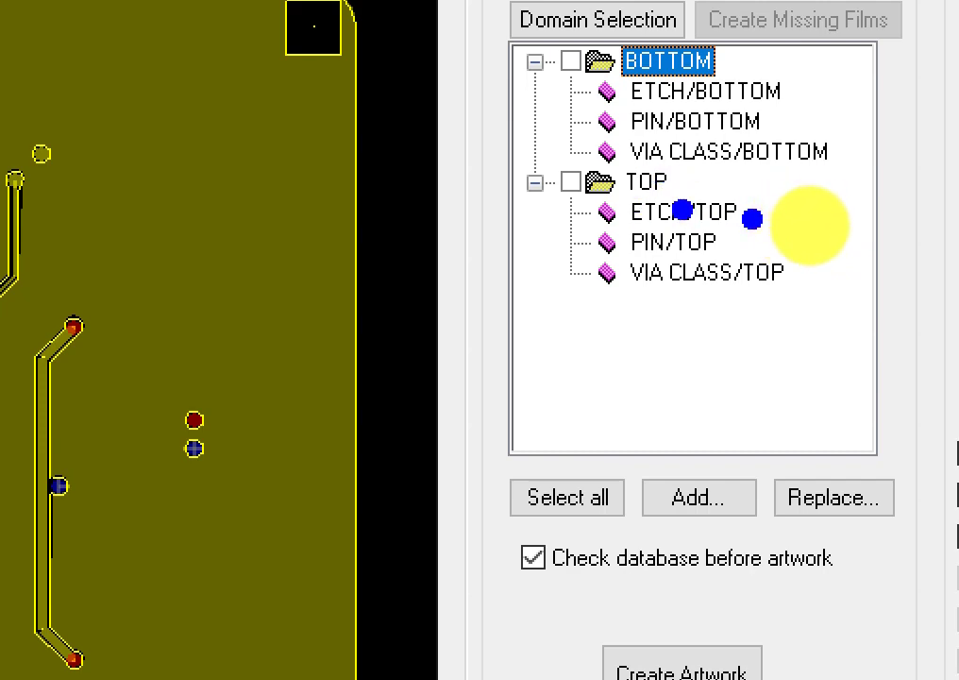
{"action": "left_click", "coordinate": [735, 250]}
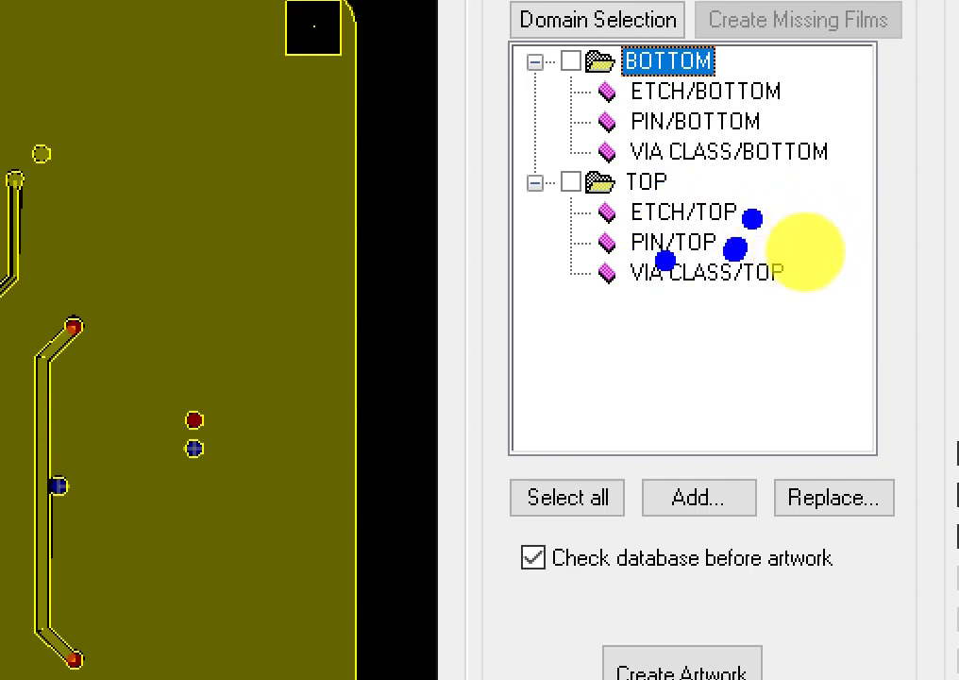
{"action": "left_click", "coordinate": [800, 274]}
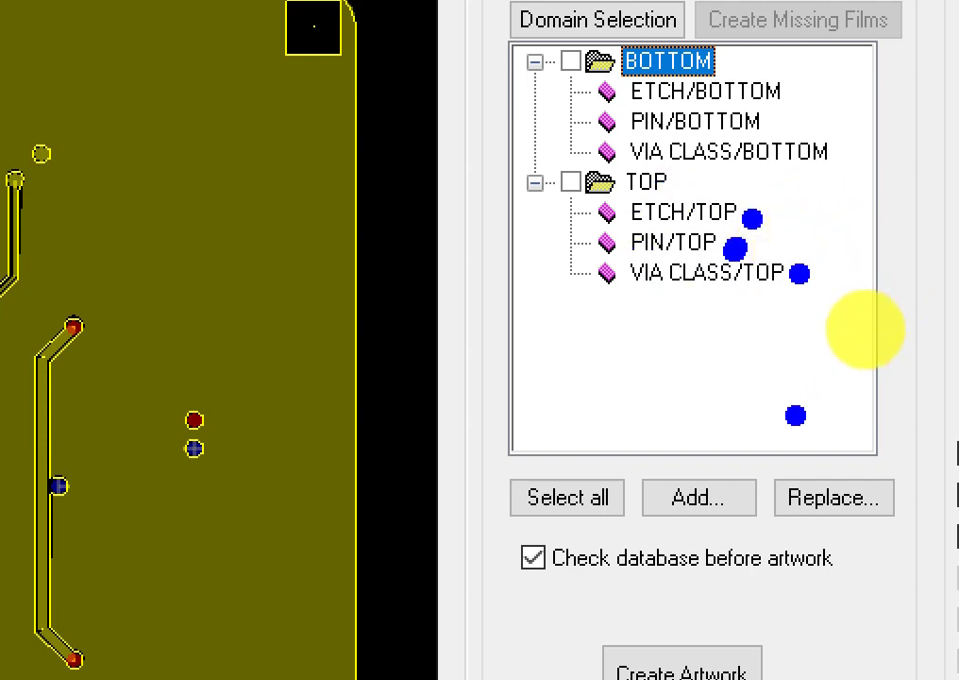
{"action": "key", "text": "Escape"}
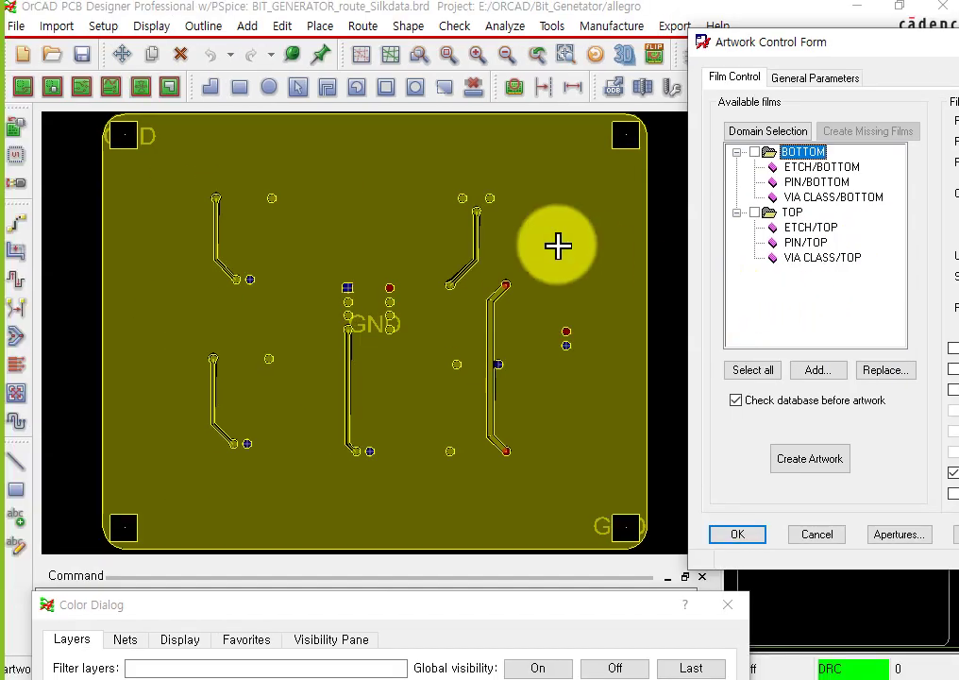
{"action": "right_click", "coordinate": [795, 213]}
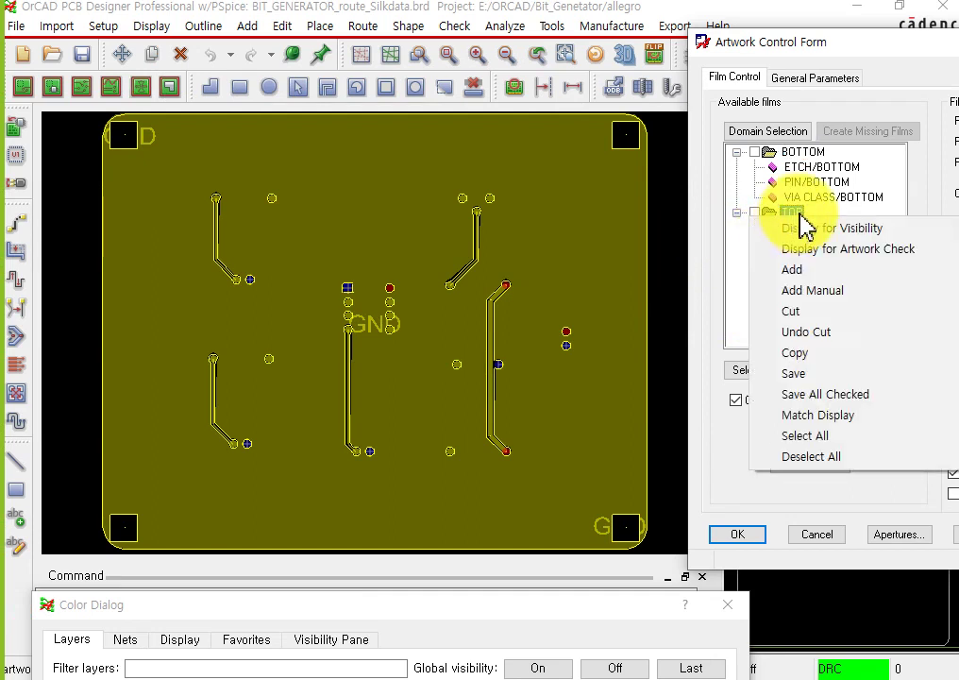
{"action": "left_click", "coordinate": [812, 230]}
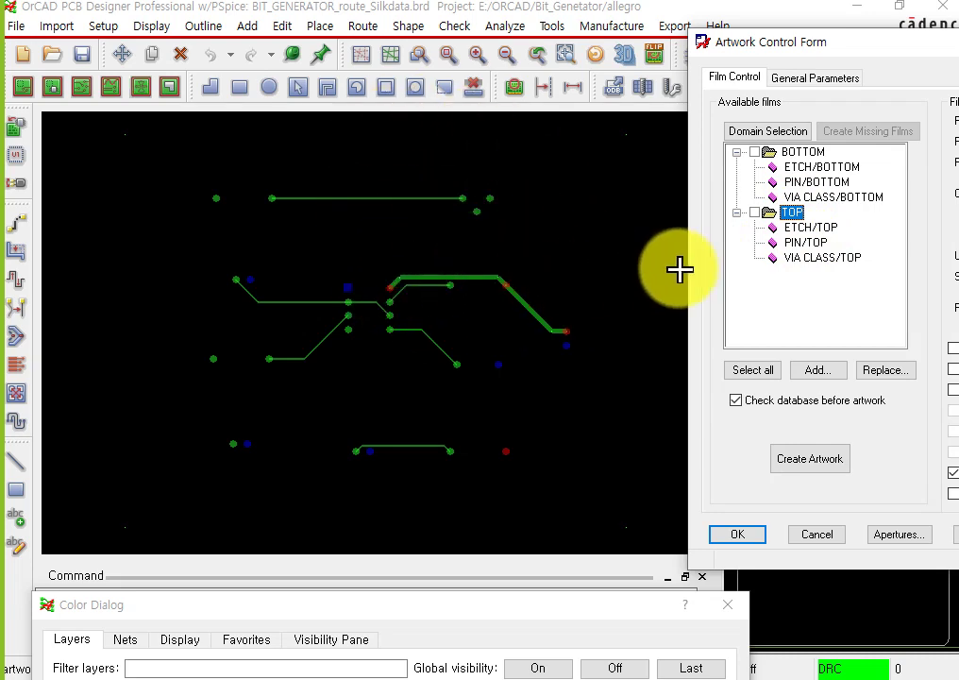
{"action": "key", "text": "ctrl+2"}
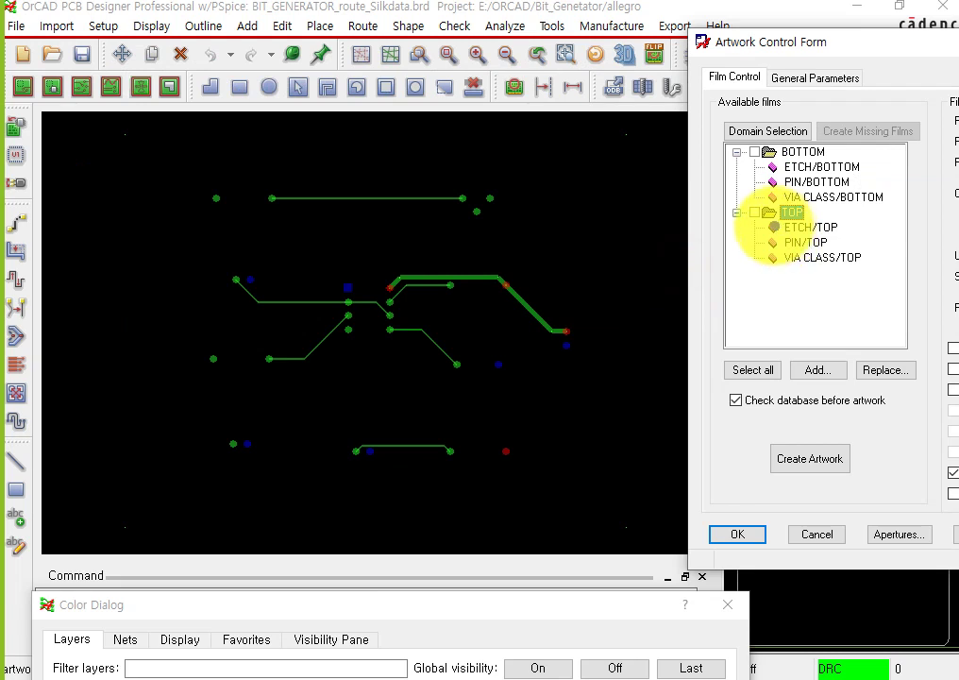
{"action": "mouse_move", "coordinate": [769, 227]}
{"action": "left_mouse_down"}
{"action": "mouse_move", "coordinate": [685, 180]}
{"action": "mouse_move", "coordinate": [453, 92]}
{"action": "mouse_move", "coordinate": [395, 151]}
{"action": "mouse_move", "coordinate": [406, 176]}
{"action": "left_mouse_up"}
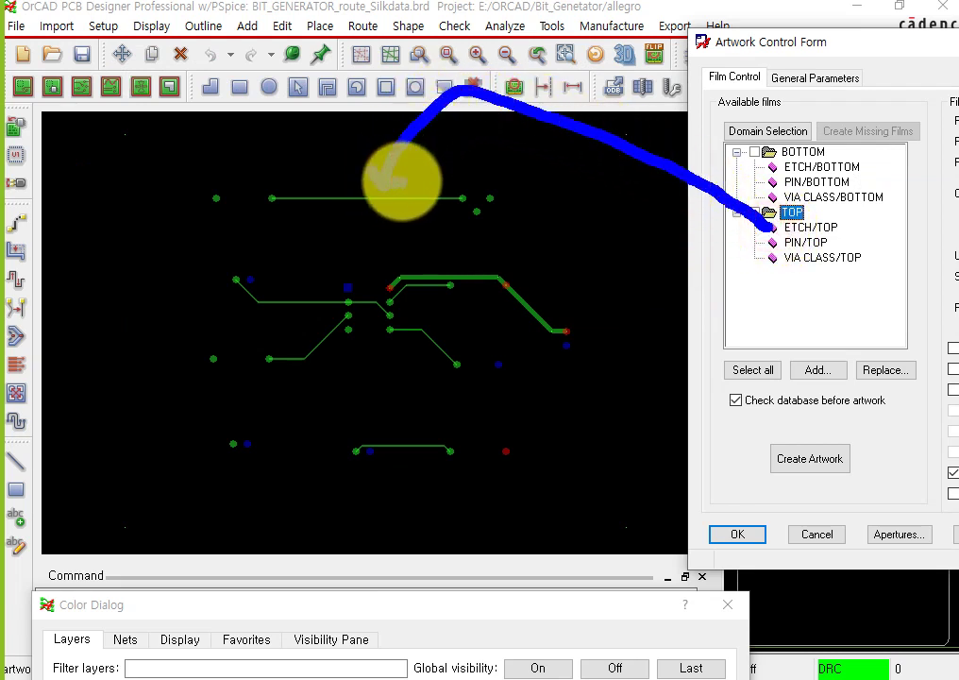
{"action": "mouse_move", "coordinate": [760, 224]}
{"action": "left_mouse_down"}
{"action": "mouse_move", "coordinate": [545, 203]}
{"action": "mouse_move", "coordinate": [475, 240]}
{"action": "mouse_move", "coordinate": [510, 263]}
{"action": "left_mouse_up"}
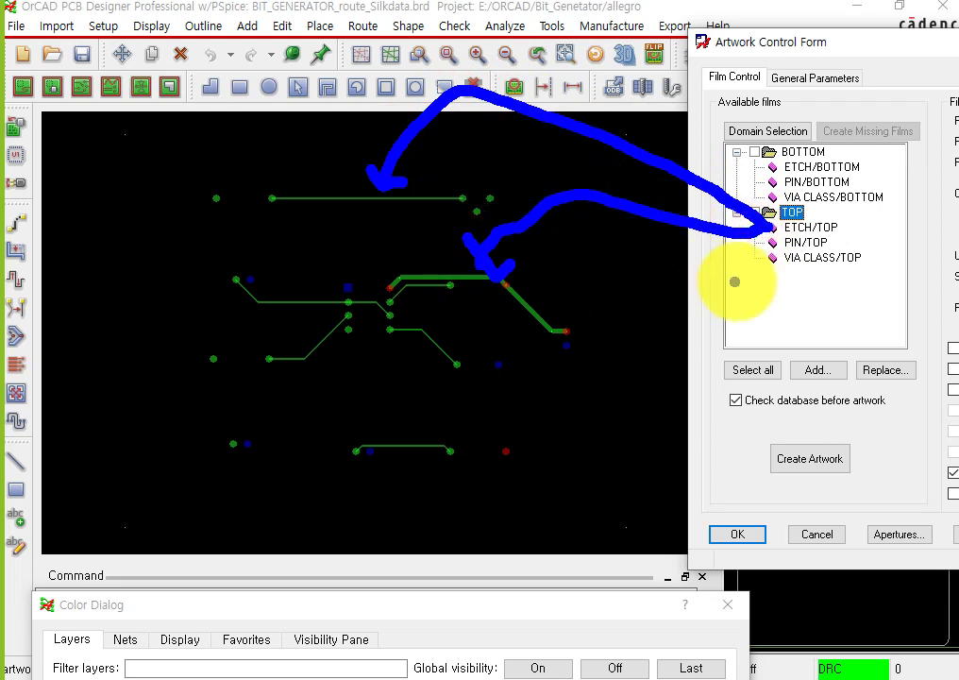
{"action": "mouse_move", "coordinate": [760, 231]}
{"action": "left_mouse_down"}
{"action": "mouse_move", "coordinate": [681, 402]}
{"action": "mouse_move", "coordinate": [444, 453]}
{"action": "mouse_move", "coordinate": [417, 443]}
{"action": "mouse_move", "coordinate": [446, 430]}
{"action": "left_mouse_up"}
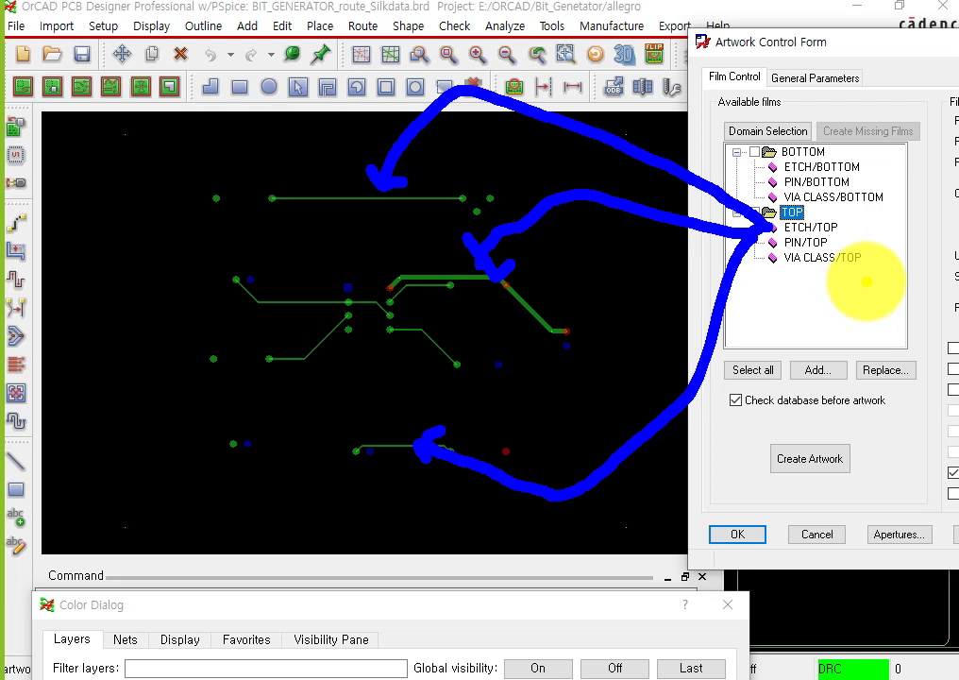
{"action": "mouse_move", "coordinate": [763, 242]}
{"action": "left_mouse_down"}
{"action": "mouse_move", "coordinate": [739, 300]}
{"action": "mouse_move", "coordinate": [640, 360]}
{"action": "mouse_move", "coordinate": [581, 351]}
{"action": "mouse_move", "coordinate": [576, 340]}
{"action": "mouse_move", "coordinate": [593, 359]}
{"action": "left_mouse_up"}
{"action": "mouse_move", "coordinate": [753, 227]}
{"action": "left_mouse_down"}
{"action": "mouse_move", "coordinate": [585, 169]}
{"action": "mouse_move", "coordinate": [508, 174]}
{"action": "mouse_move", "coordinate": [499, 186]}
{"action": "mouse_move", "coordinate": [501, 168]}
{"action": "mouse_move", "coordinate": [495, 186]}
{"action": "mouse_move", "coordinate": [517, 198]}
{"action": "left_mouse_up"}
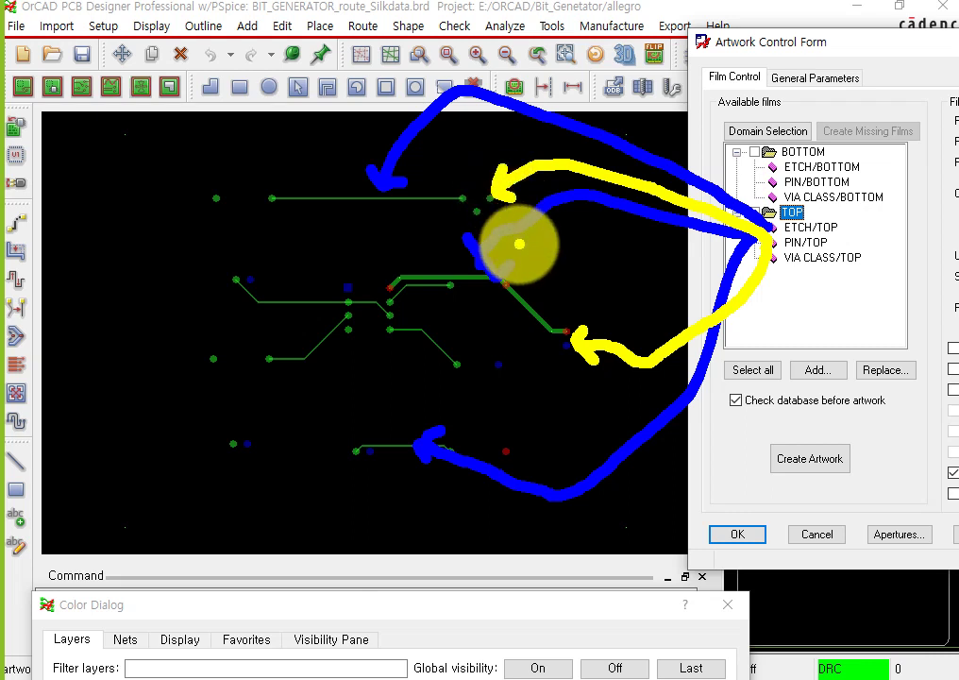
{"action": "mouse_move", "coordinate": [755, 231]}
{"action": "left_mouse_down"}
{"action": "mouse_move", "coordinate": [764, 236]}
{"action": "mouse_move", "coordinate": [388, 68]}
{"action": "mouse_move", "coordinate": [289, 140]}
{"action": "mouse_move", "coordinate": [275, 176]}
{"action": "left_mouse_up"}
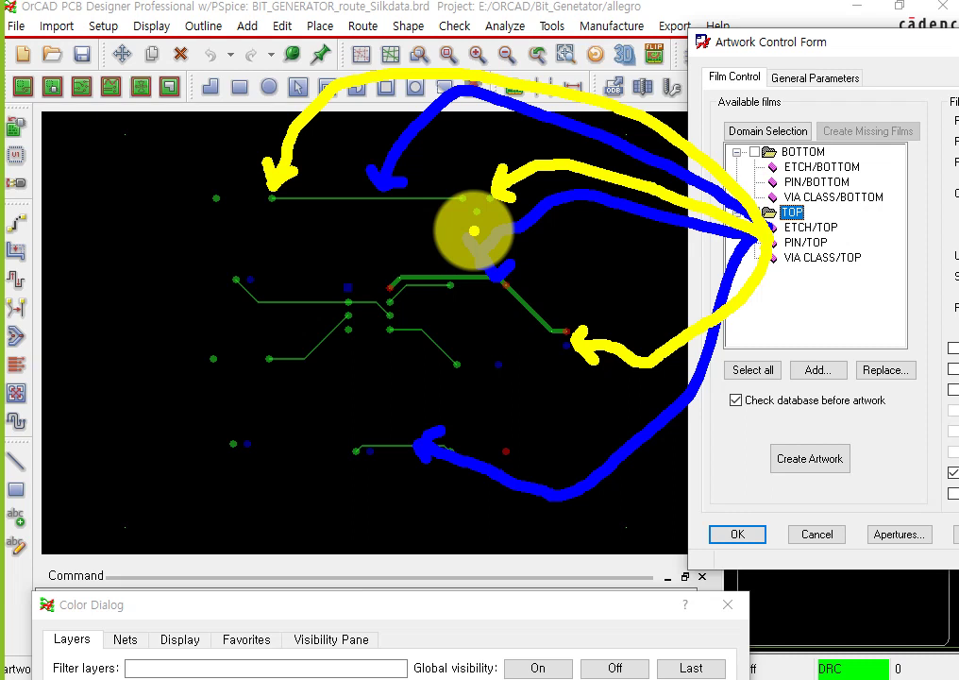
{"action": "key", "text": "Escape"}
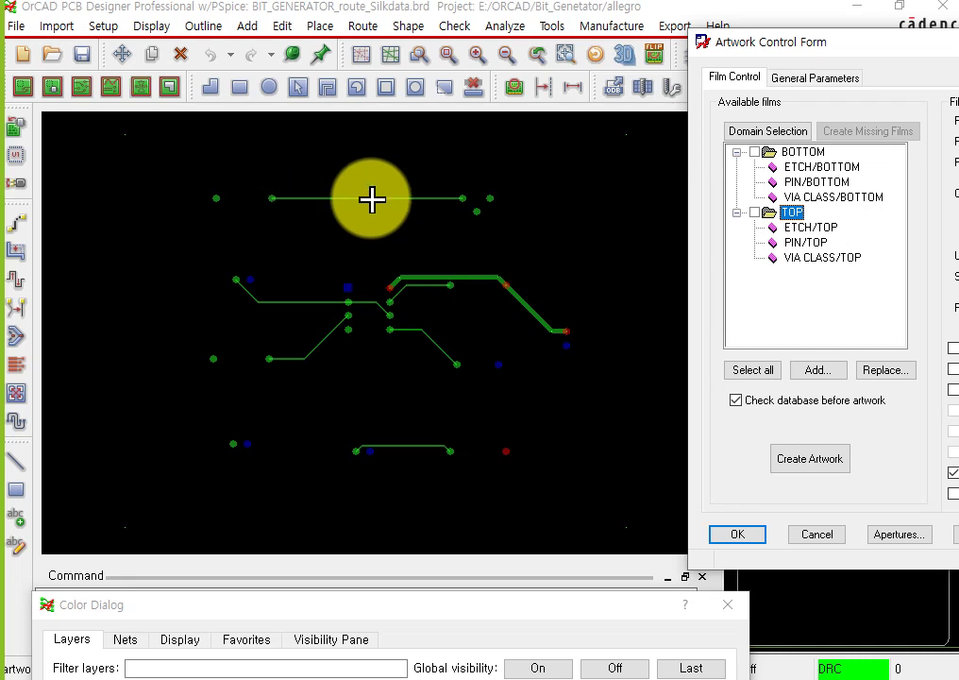
Step: Switch the board display back to the BOTTOM film's layers
{"action": "scroll", "coordinate": [375, 198], "scroll_direction": "down", "scroll_amount": 2}
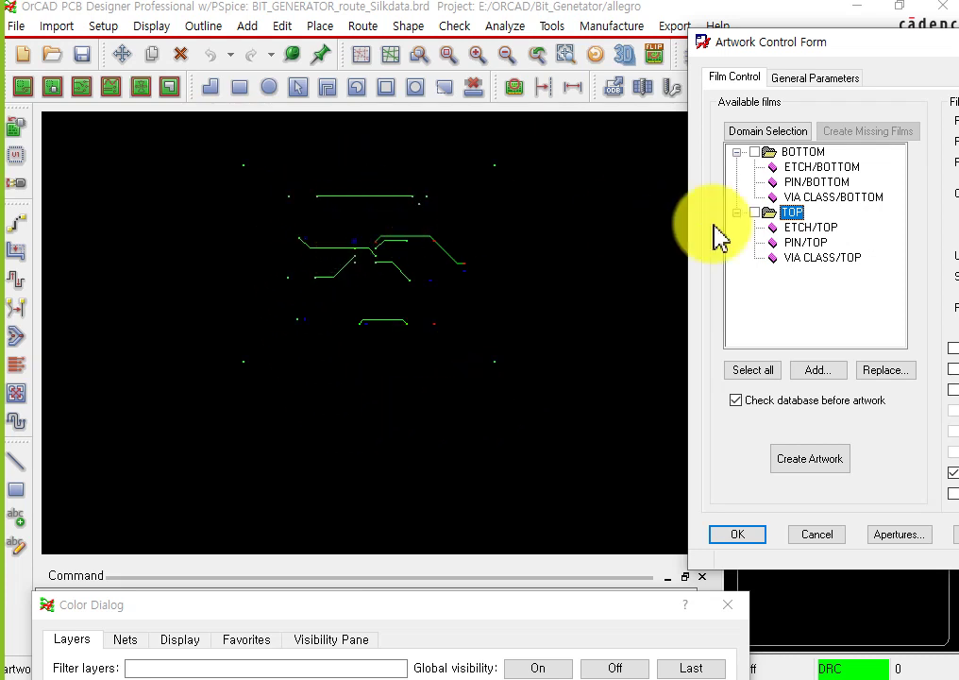
{"action": "left_click", "coordinate": [803, 152]}
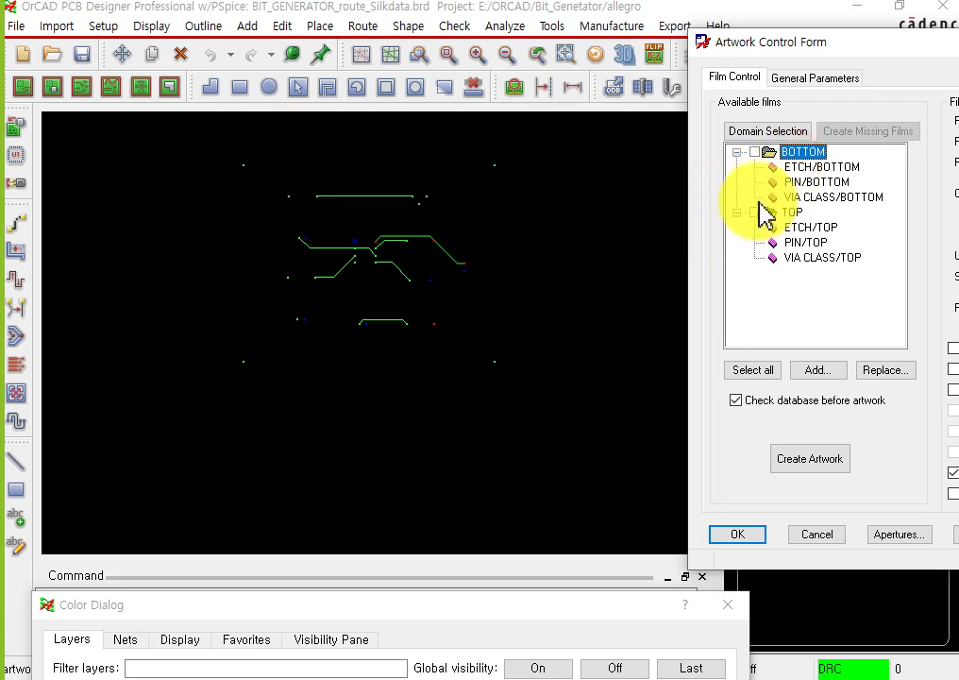
{"action": "right_click", "coordinate": [809, 168]}
{"action": "left_click", "coordinate": [824, 165]}
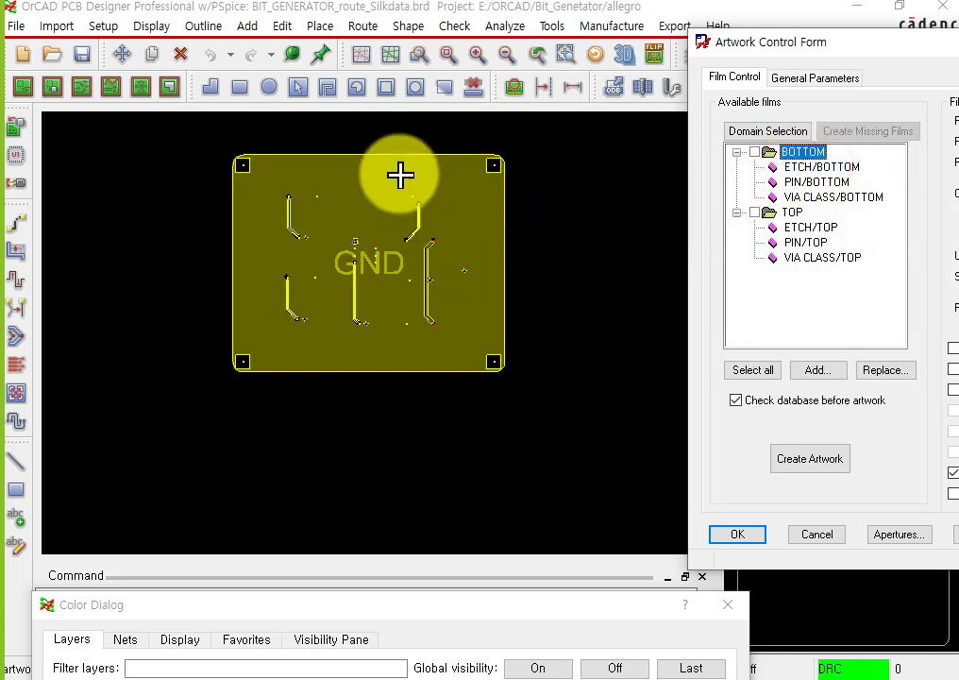
Step: Add the BOARD GEOMETRY/DESIGN_OUTLINE subclass to the BOTTOM film
{"action": "scroll", "coordinate": [393, 154], "scroll_direction": "up", "scroll_amount": 1}
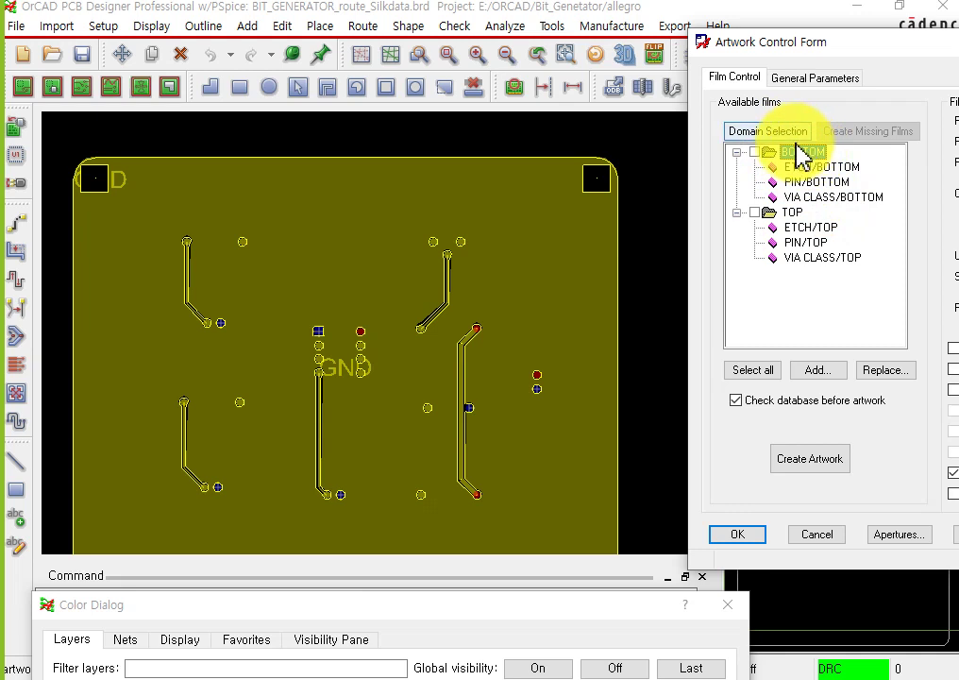
{"action": "left_click", "coordinate": [830, 182]}
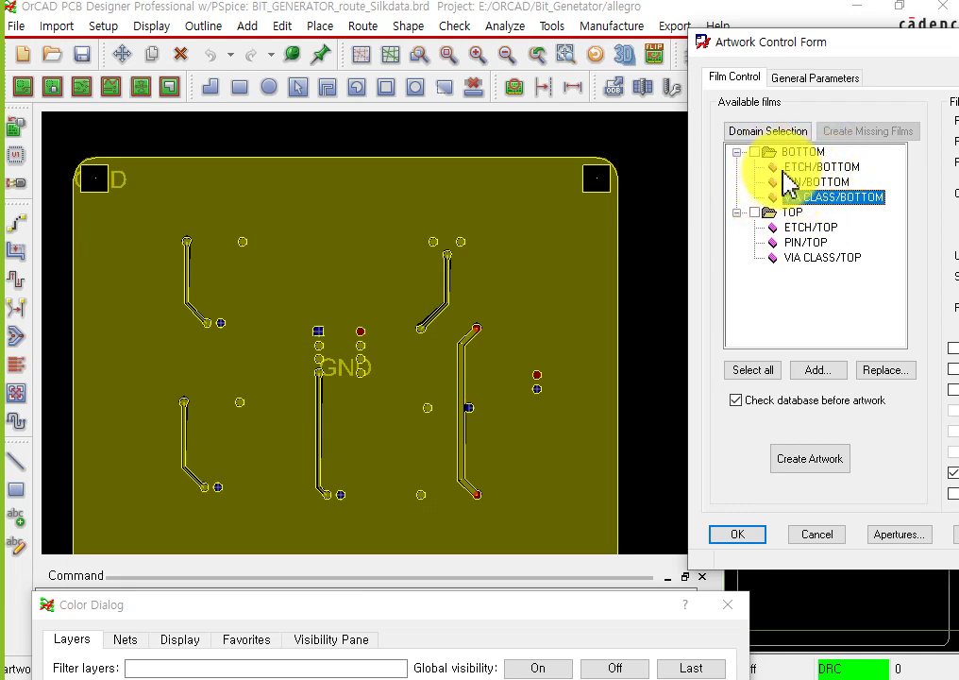
{"action": "right_click", "coordinate": [817, 202]}
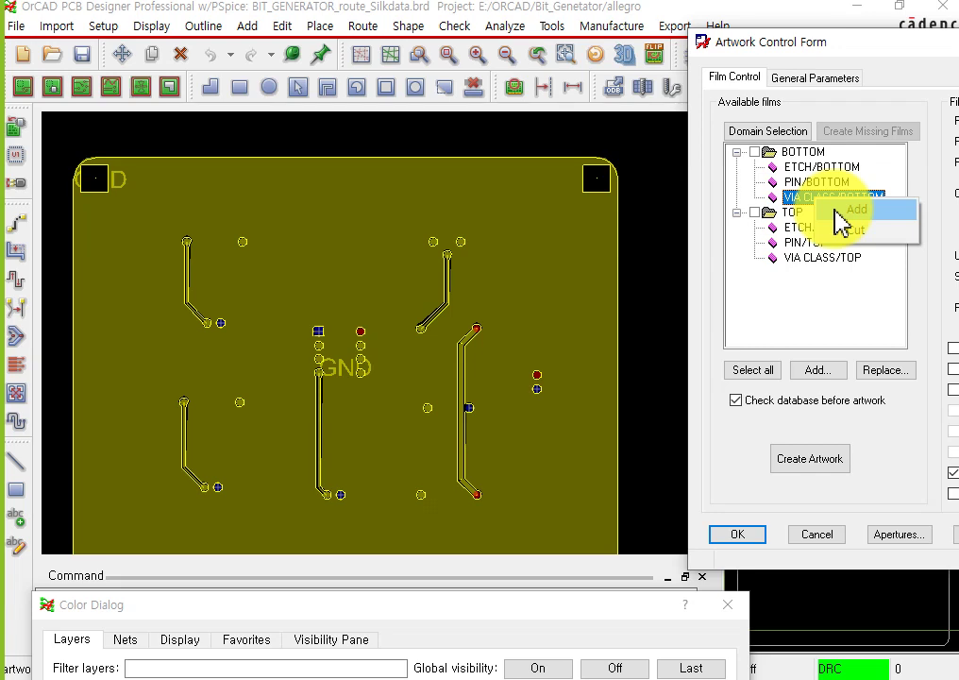
{"action": "left_click", "coordinate": [836, 212]}
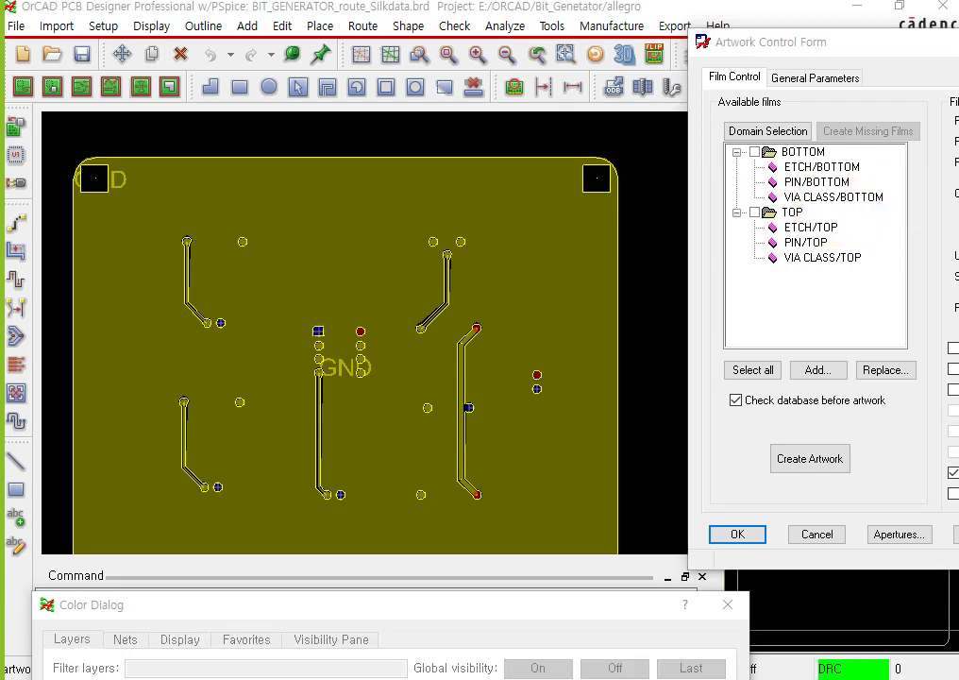
{"action": "left_click_drag", "start_coordinate": [953, 214], "coordinate": [500, 79]}
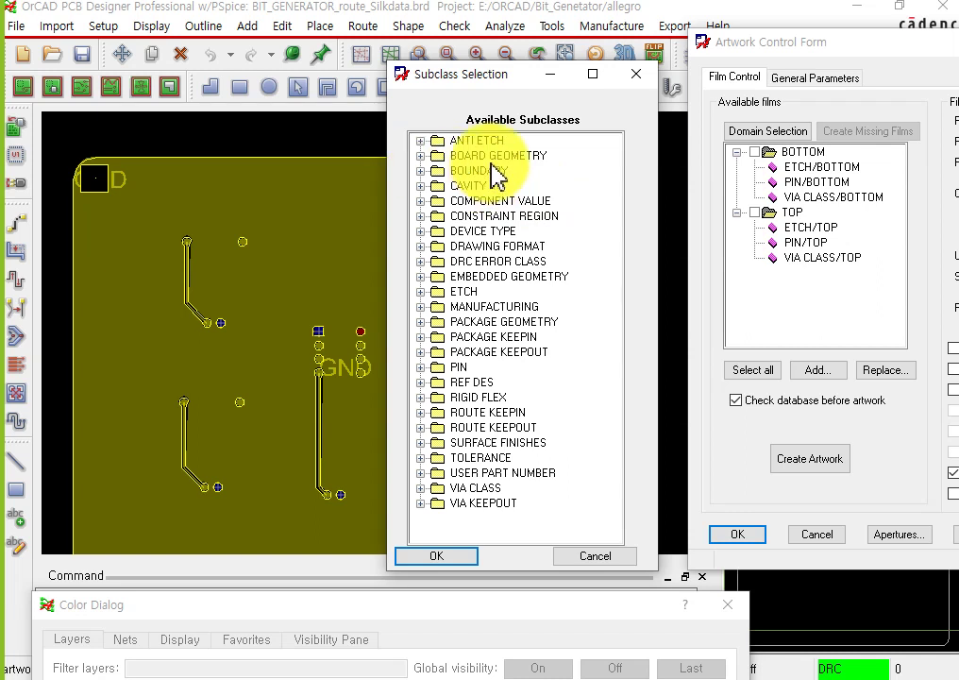
{"action": "left_click_drag", "start_coordinate": [501, 76], "coordinate": [523, 42]}
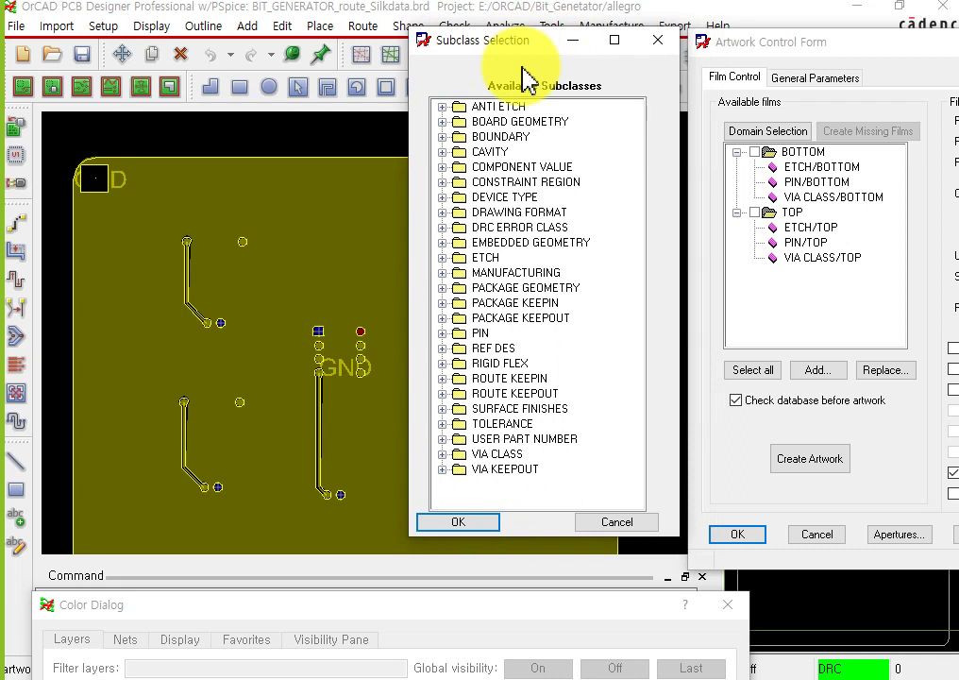
{"action": "left_click", "coordinate": [443, 122]}
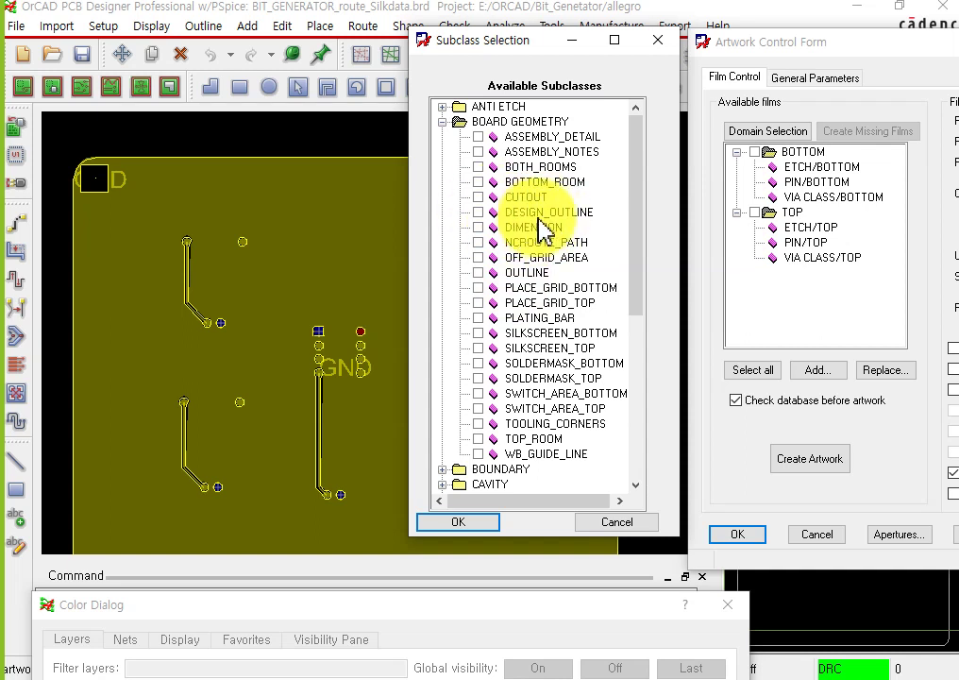
{"action": "left_click", "coordinate": [479, 211]}
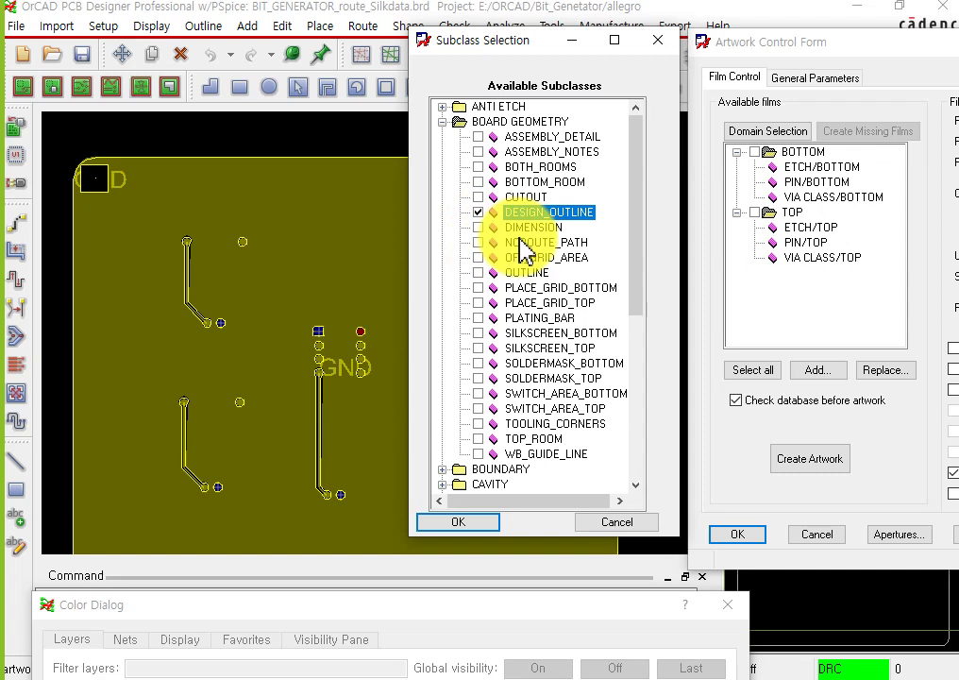
{"action": "left_click", "coordinate": [474, 525]}
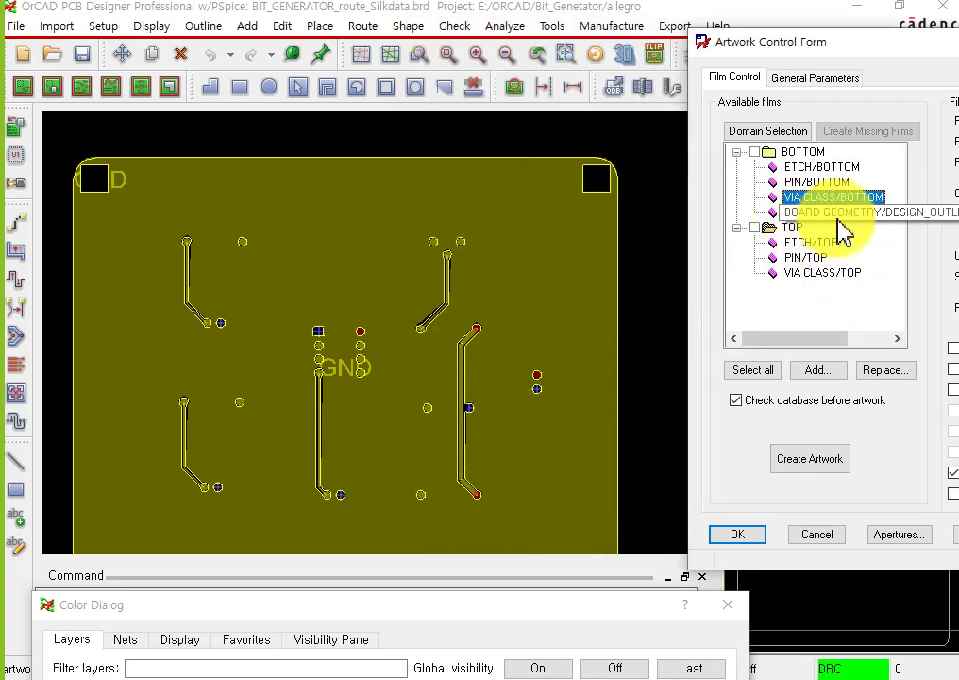
Step: Display the BOTTOM film for visibility and inspect the design outline along the board's upper edge
{"action": "left_click_drag", "start_coordinate": [864, 43], "coordinate": [649, 47]}
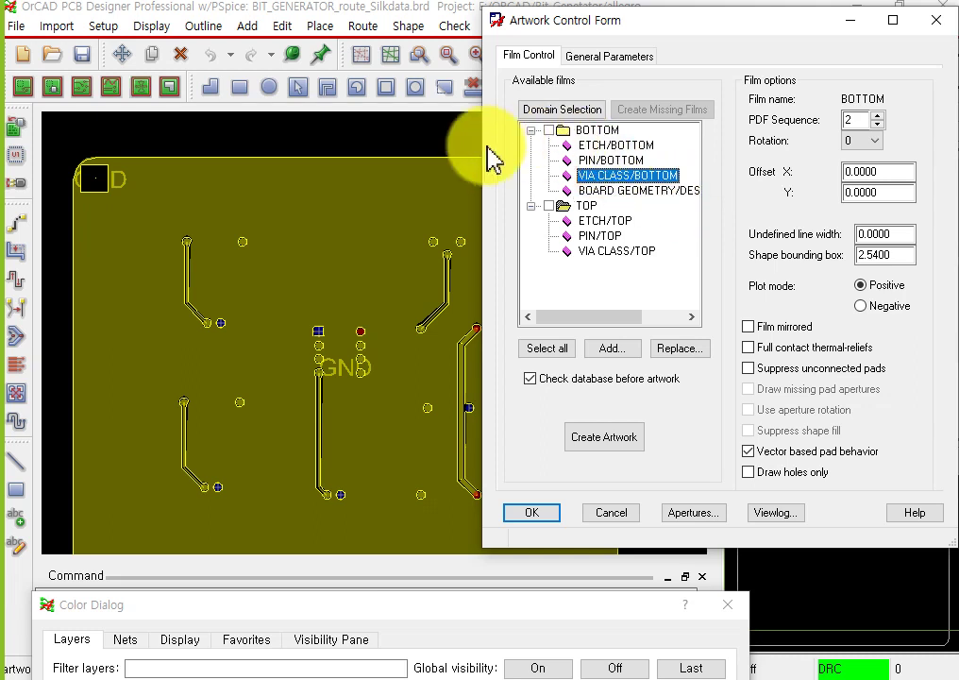
{"action": "left_click", "coordinate": [595, 133]}
{"action": "right_click", "coordinate": [596, 136]}
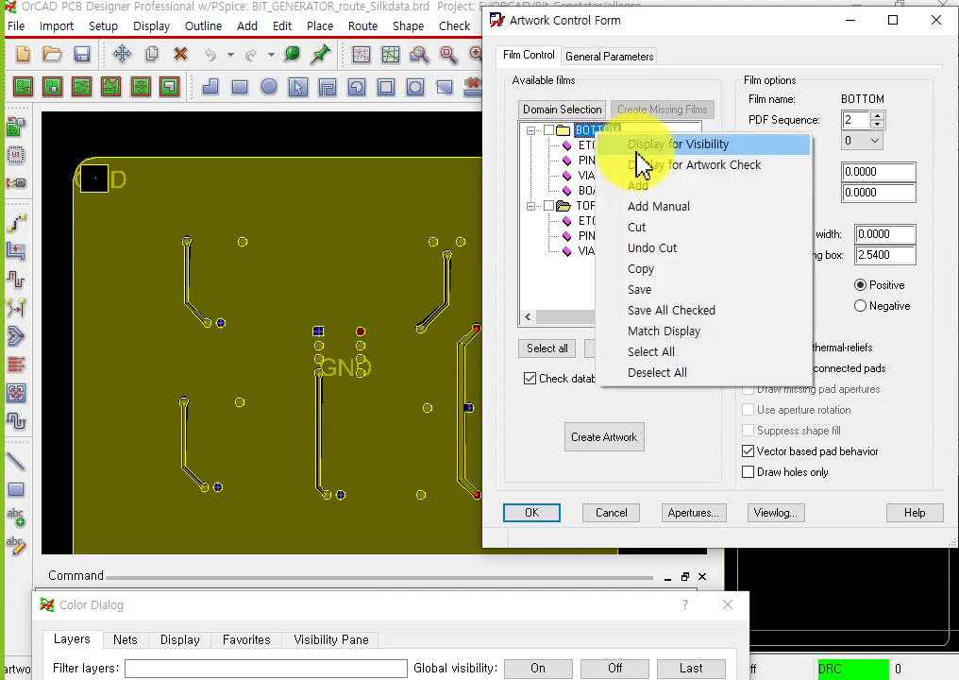
{"action": "left_click", "coordinate": [639, 149]}
{"action": "left_click_drag", "start_coordinate": [596, 33], "coordinate": [745, 81]}
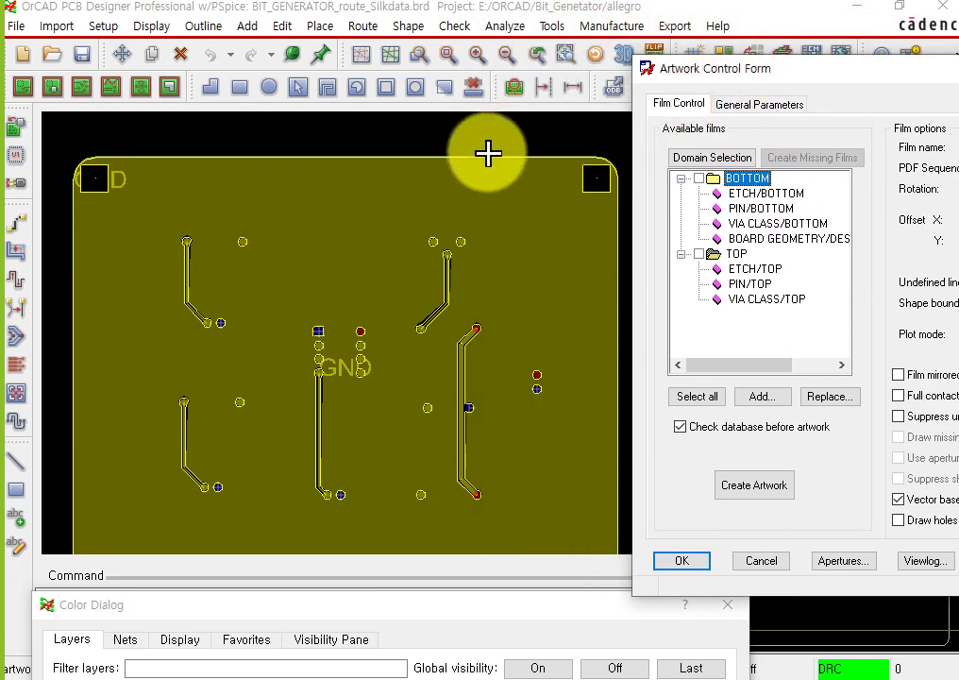
{"action": "scroll", "coordinate": [488, 154], "scroll_direction": "up", "scroll_amount": 10}
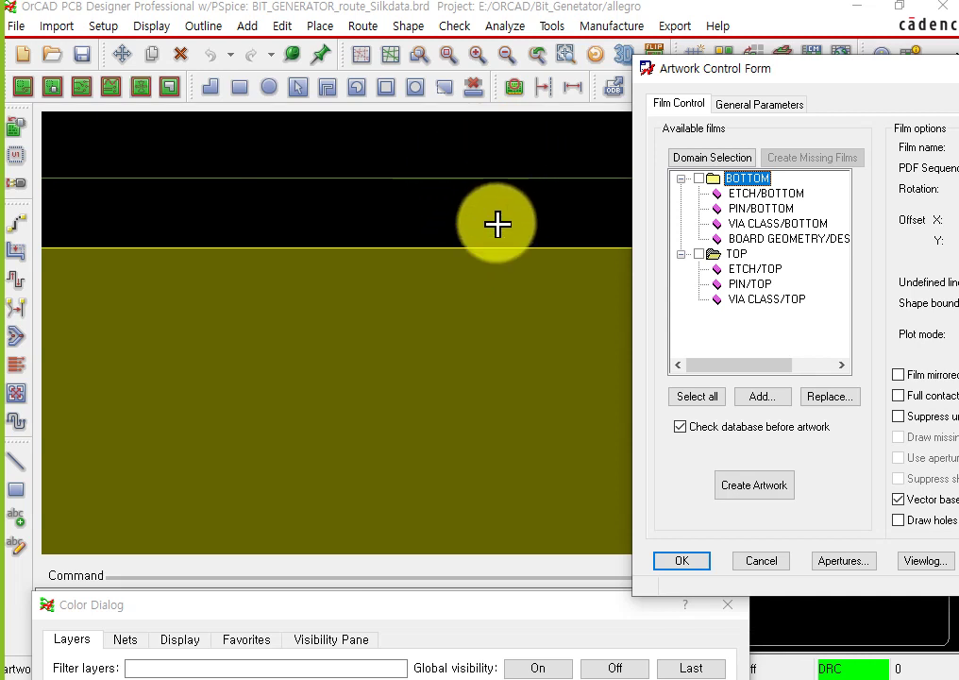
{"action": "scroll", "coordinate": [498, 223], "scroll_direction": "down", "scroll_amount": 4}
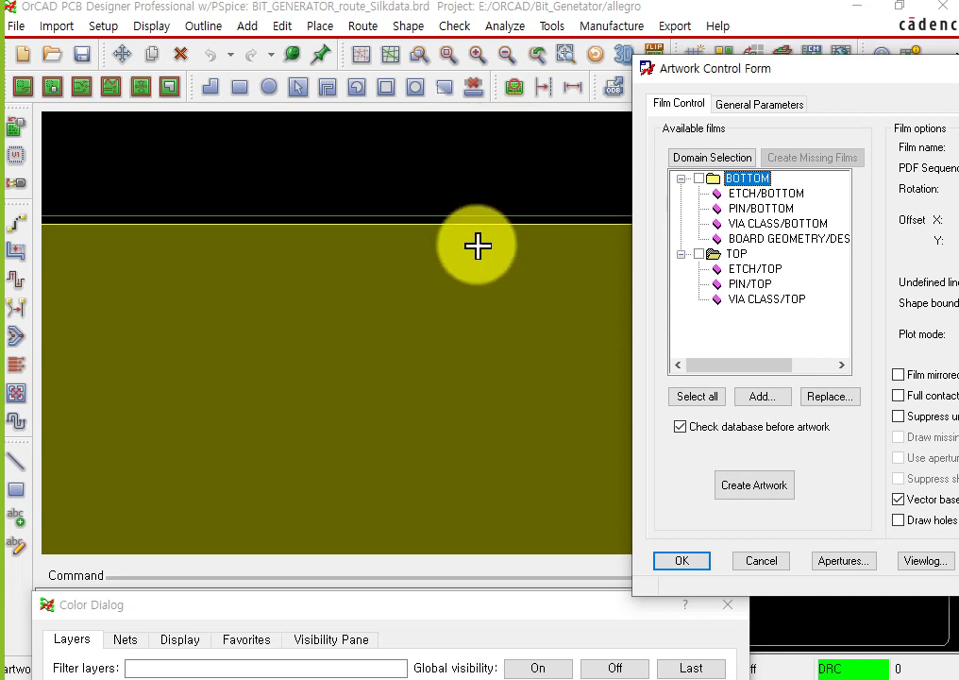
{"action": "scroll", "coordinate": [462, 261], "scroll_direction": "down", "scroll_amount": 3}
{"action": "scroll", "coordinate": [311, 269], "scroll_direction": "up", "scroll_amount": 2}
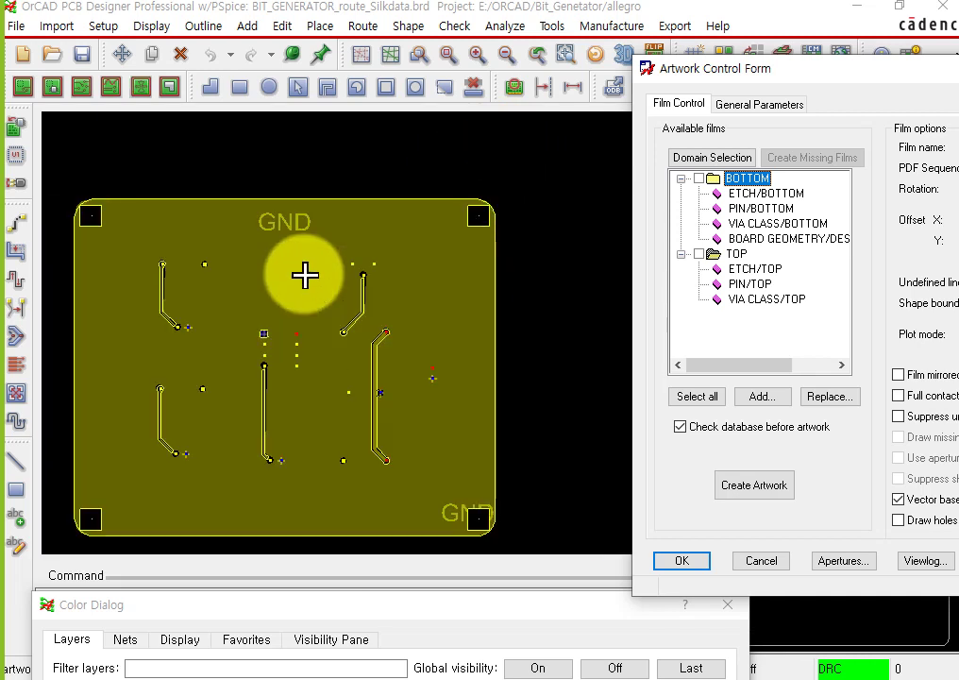
Step: Add the BOARD GEOMETRY/DESIGN_OUTLINE subclass to the TOP film
{"action": "left_click", "coordinate": [729, 255]}
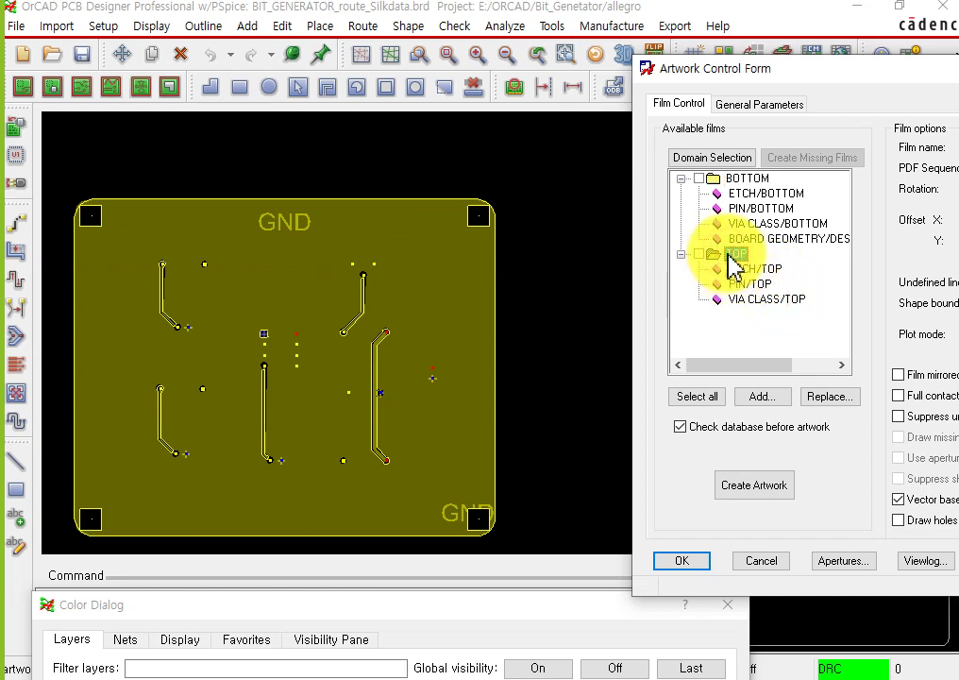
{"action": "left_click", "coordinate": [763, 300]}
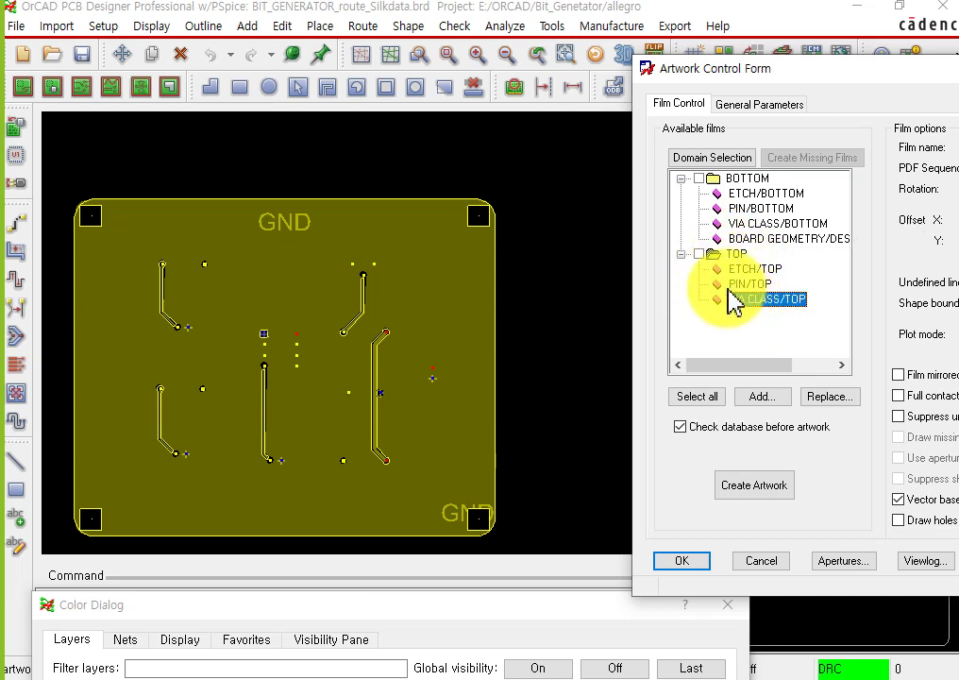
{"action": "right_click", "coordinate": [760, 302]}
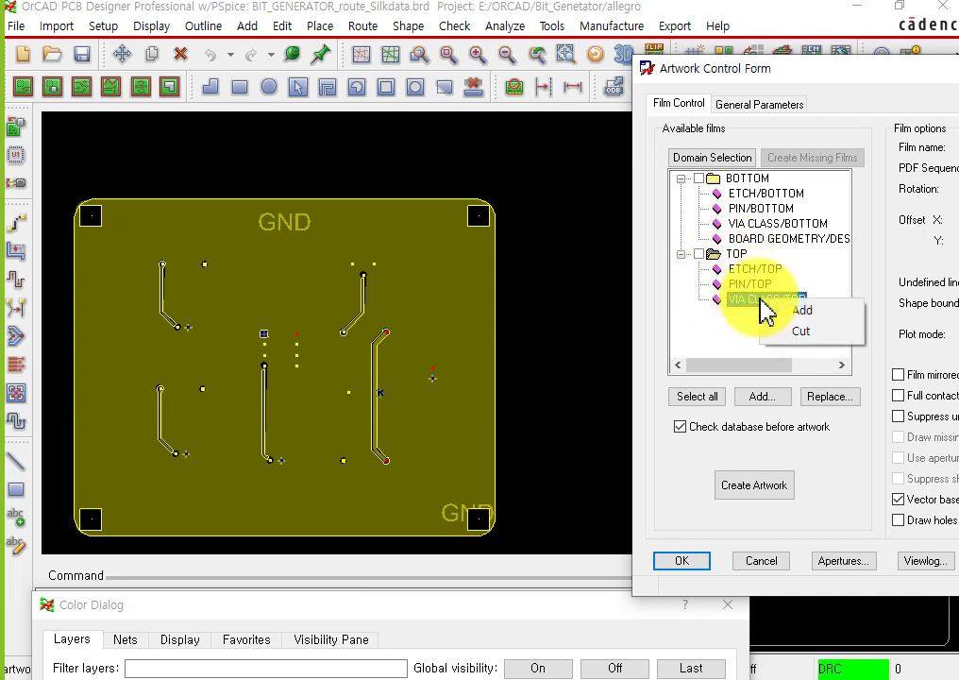
{"action": "left_click", "coordinate": [793, 311]}
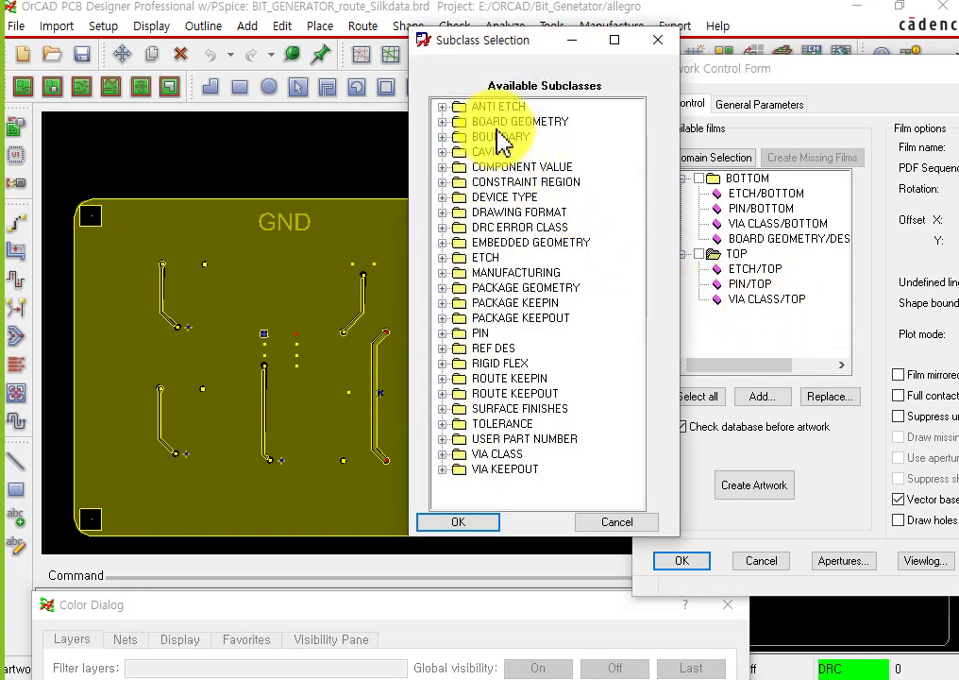
{"action": "left_click", "coordinate": [442, 123]}
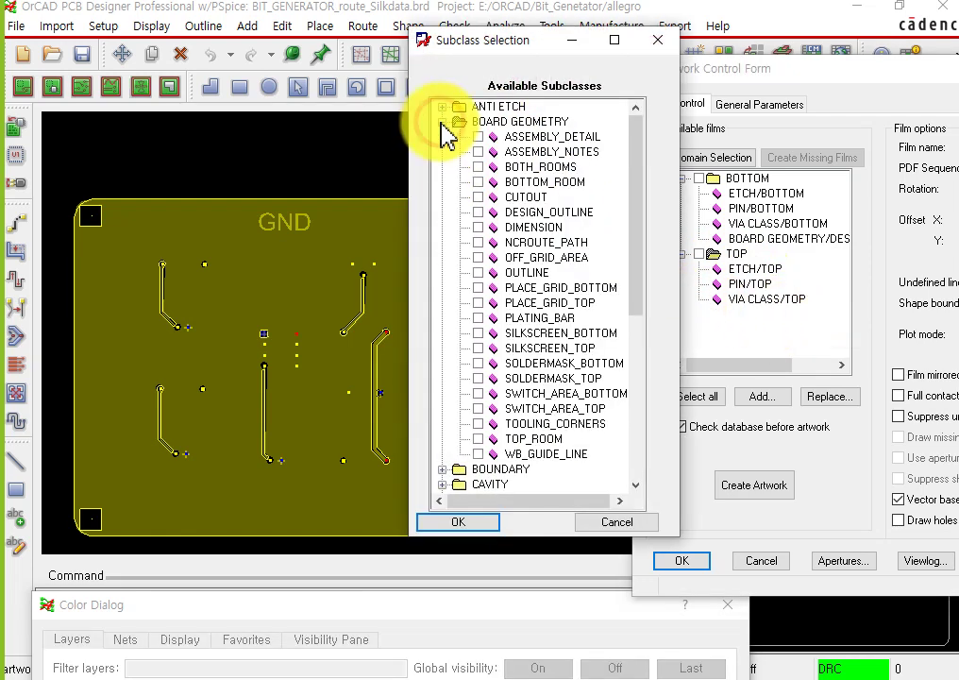
{"action": "left_click", "coordinate": [479, 212]}
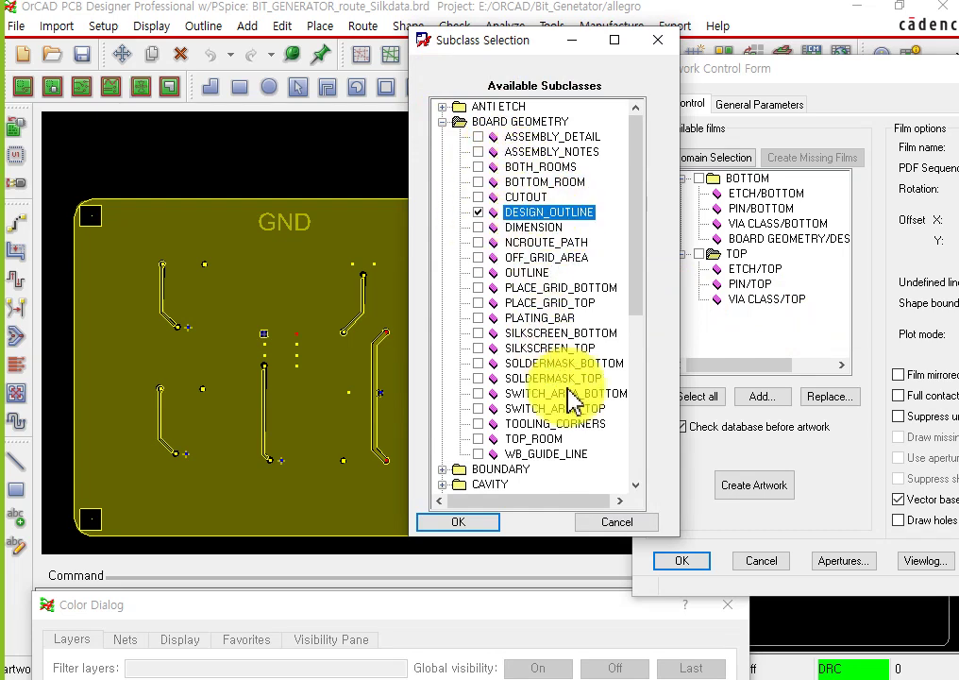
{"action": "left_click", "coordinate": [481, 525]}
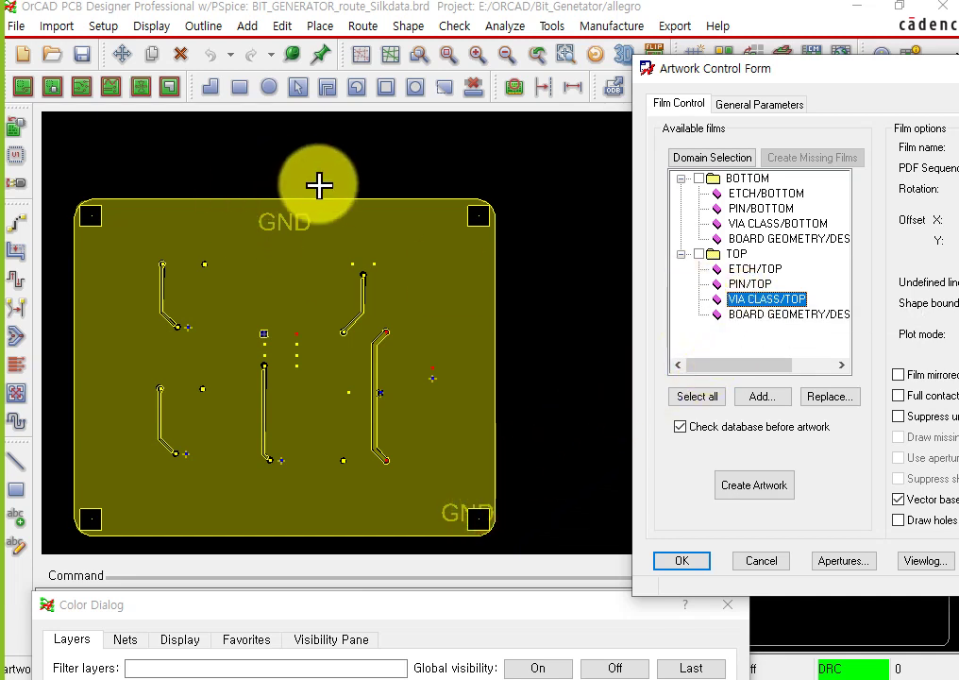
Step: Display the TOP film for visibility to check its layers together with the design outline
{"action": "left_click", "coordinate": [748, 178]}
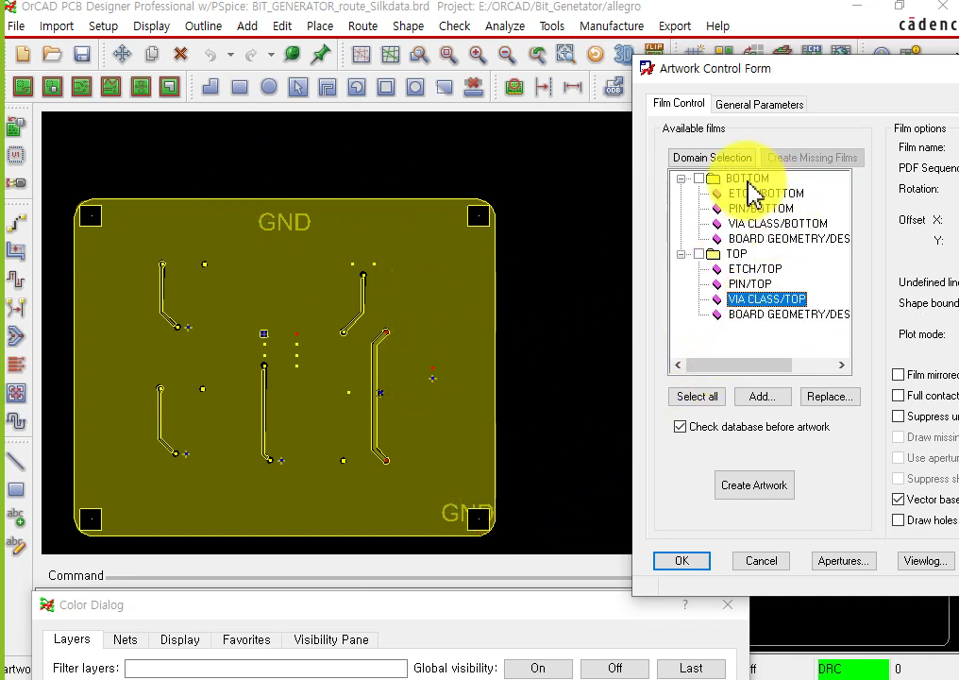
{"action": "right_click", "coordinate": [753, 182]}
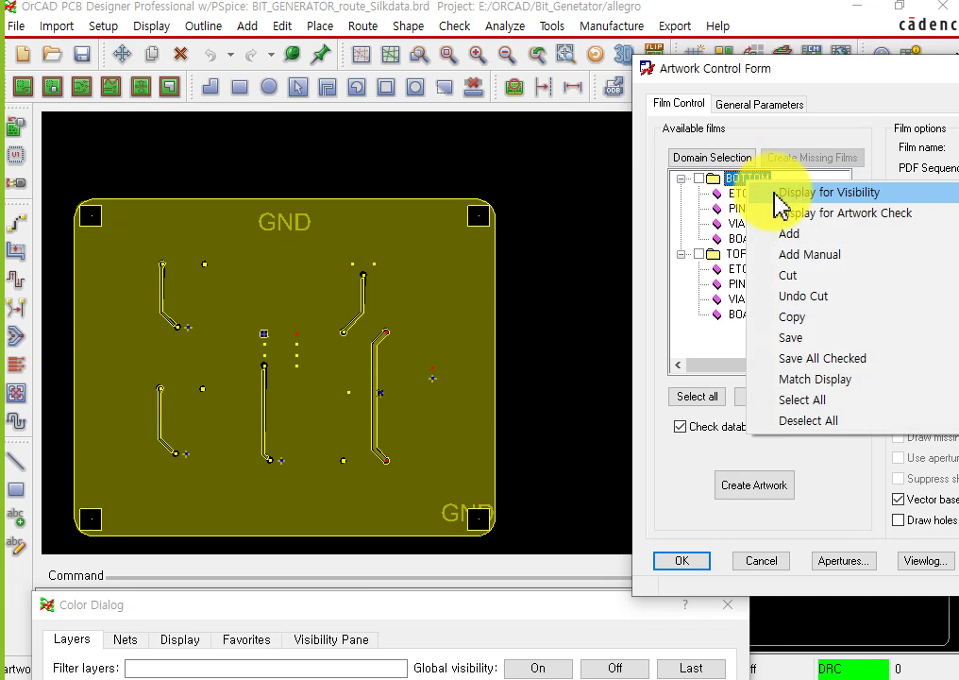
{"action": "left_click", "coordinate": [736, 257]}
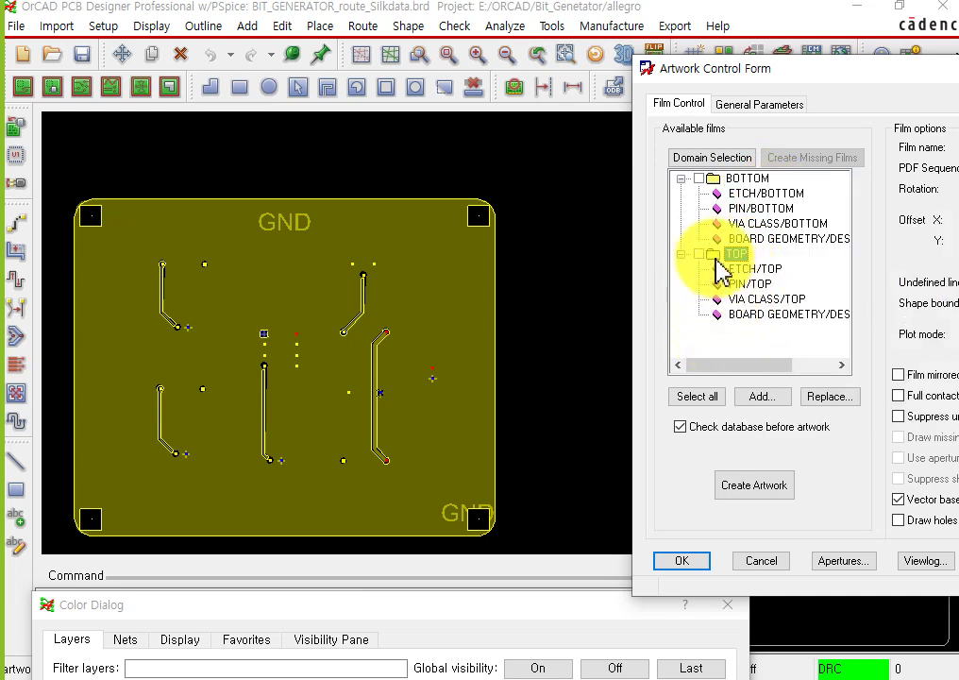
{"action": "right_click", "coordinate": [744, 257]}
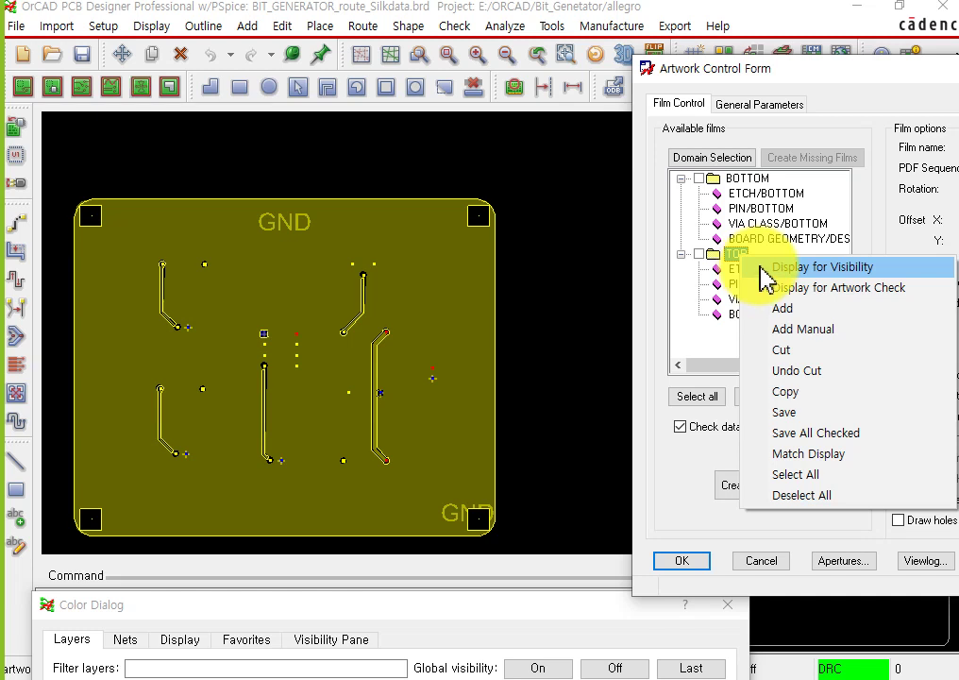
{"action": "left_click", "coordinate": [763, 268]}
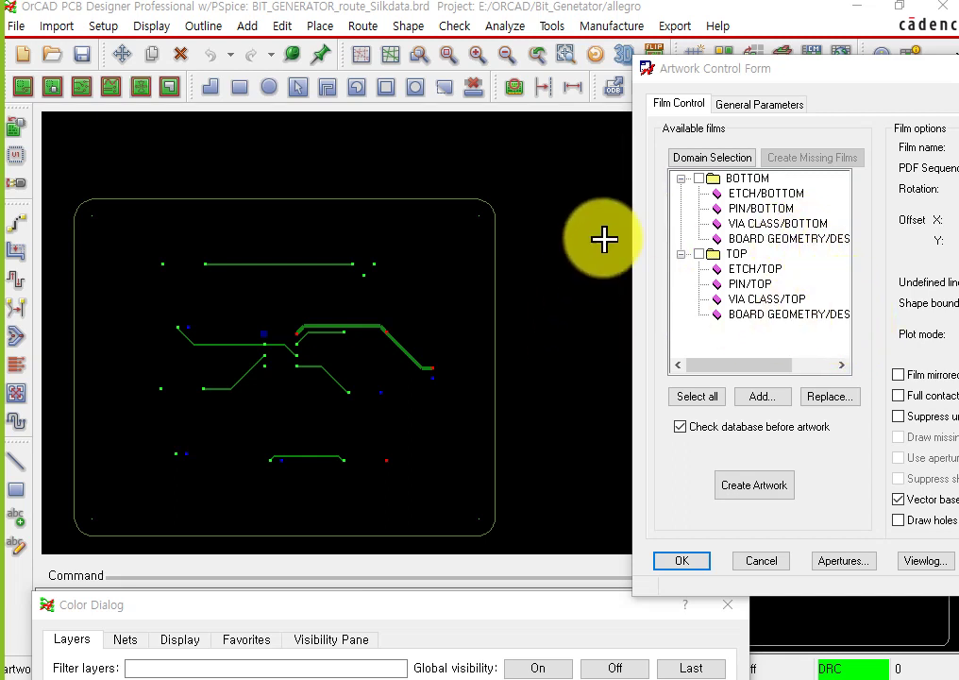
Step: Select the BOTTOM film and examine its film options, especially the undefined line width
{"action": "left_click", "coordinate": [731, 253]}
{"action": "left_click_drag", "start_coordinate": [769, 75], "coordinate": [551, 45]}
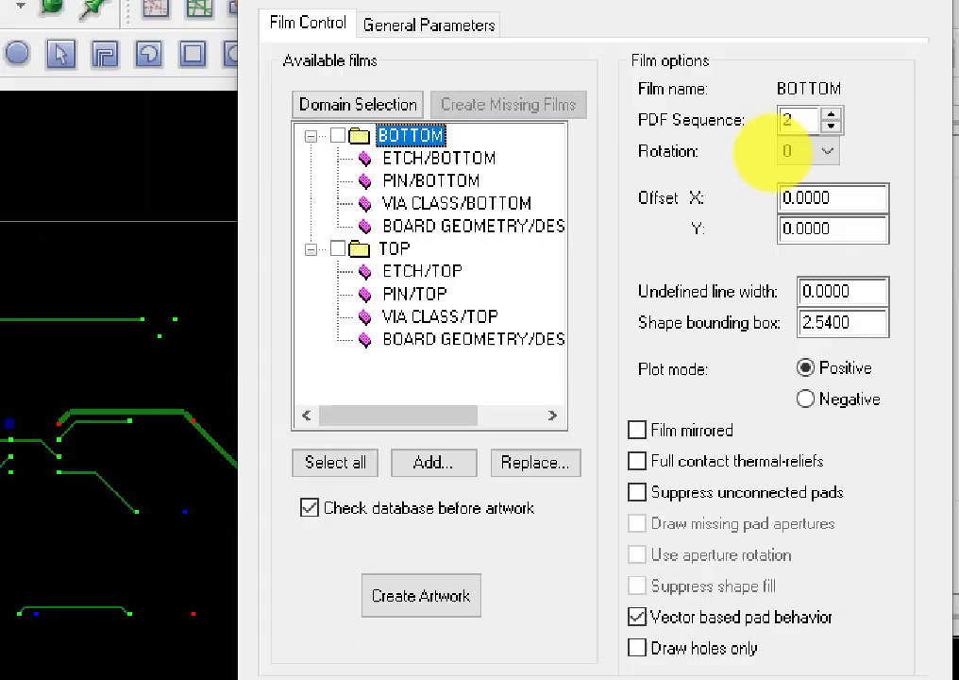
{"action": "left_click", "coordinate": [773, 153]}
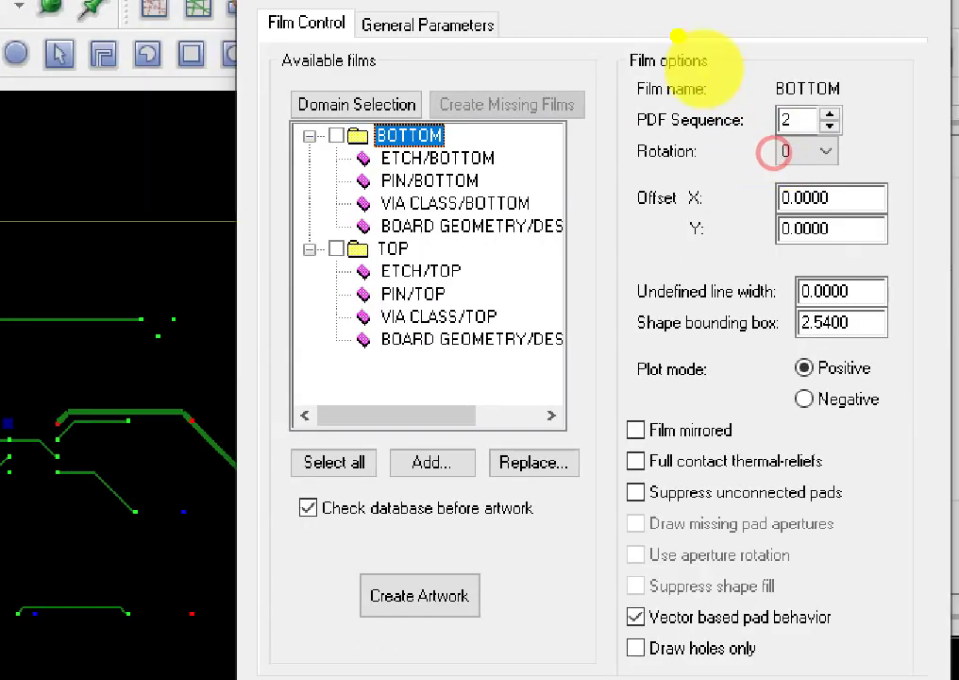
{"action": "left_click", "coordinate": [609, 43]}
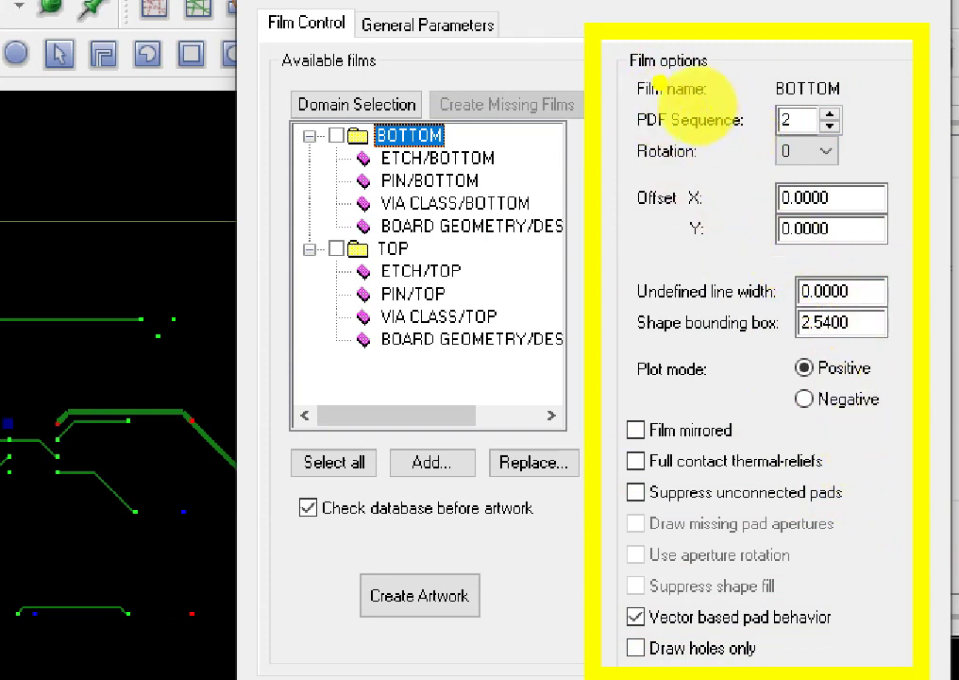
{"action": "mouse_move", "coordinate": [412, 173]}
{"action": "left_mouse_down"}
{"action": "mouse_move", "coordinate": [328, 163]}
{"action": "mouse_move", "coordinate": [423, 106]}
{"action": "mouse_move", "coordinate": [391, 170]}
{"action": "left_mouse_up"}
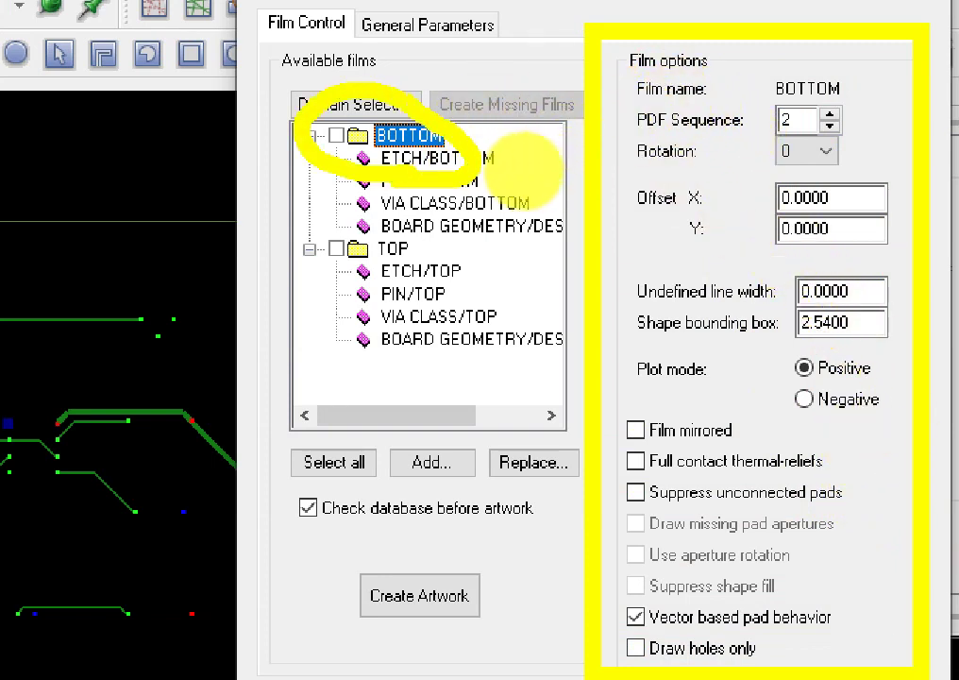
{"action": "mouse_move", "coordinate": [393, 83]}
{"action": "left_mouse_down"}
{"action": "mouse_move", "coordinate": [503, 59]}
{"action": "mouse_move", "coordinate": [590, 98]}
{"action": "left_mouse_up"}
{"action": "left_click_drag", "start_coordinate": [590, 99], "coordinate": [561, 123]}
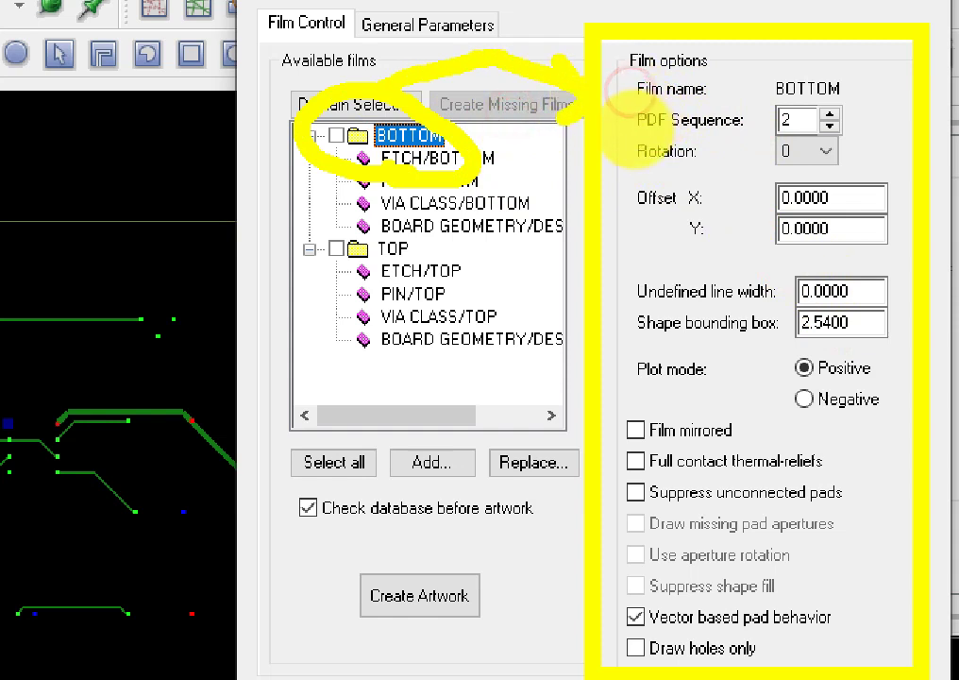
{"action": "mouse_move", "coordinate": [738, 47]}
{"action": "left_mouse_down"}
{"action": "mouse_move", "coordinate": [749, 83]}
{"action": "mouse_move", "coordinate": [831, 117]}
{"action": "mouse_move", "coordinate": [746, 52]}
{"action": "left_mouse_up"}
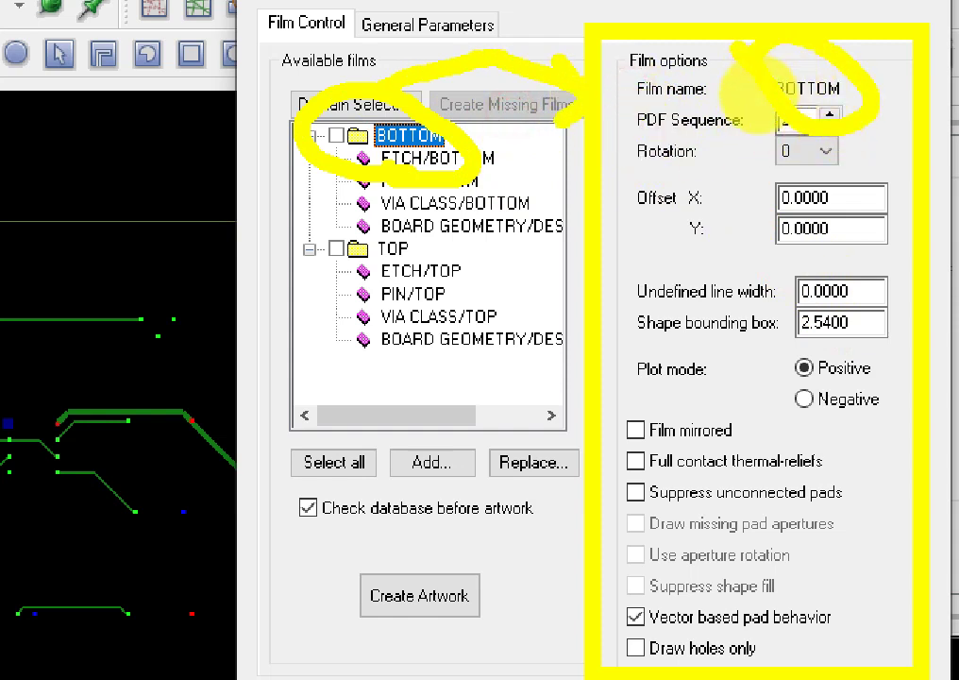
{"action": "mouse_move", "coordinate": [623, 309]}
{"action": "left_mouse_down", "text": "ctrl"}
{"action": "mouse_move", "coordinate": [789, 357]}
{"action": "mouse_move", "coordinate": [868, 351]}
{"action": "mouse_move", "coordinate": [921, 260]}
{"action": "mouse_move", "coordinate": [895, 253]}
{"action": "left_mouse_up", "text": "ctrl"}
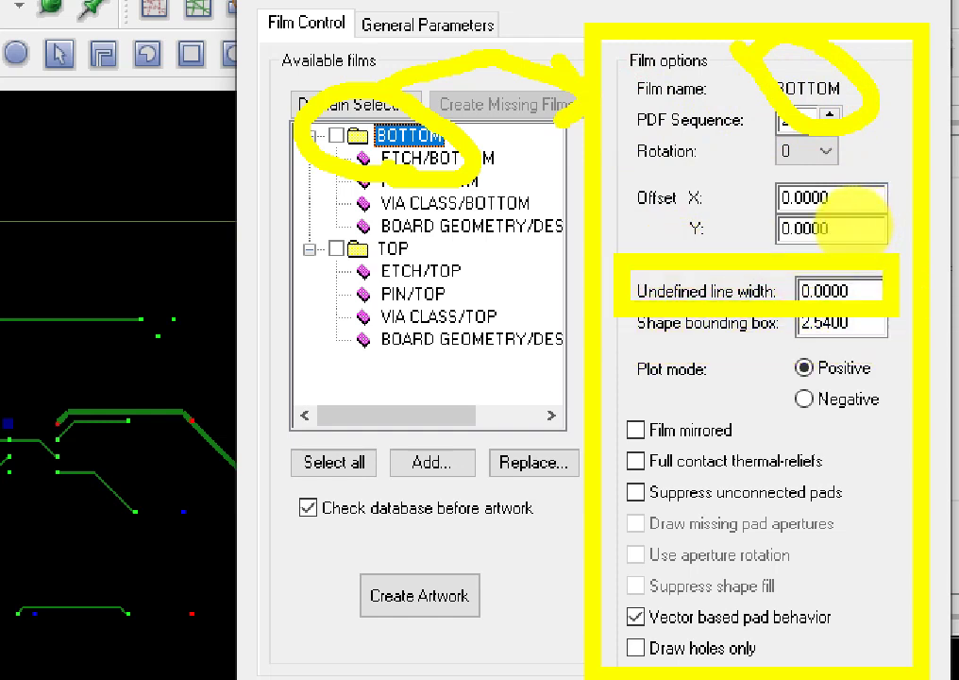
{"action": "key", "text": "Escape"}
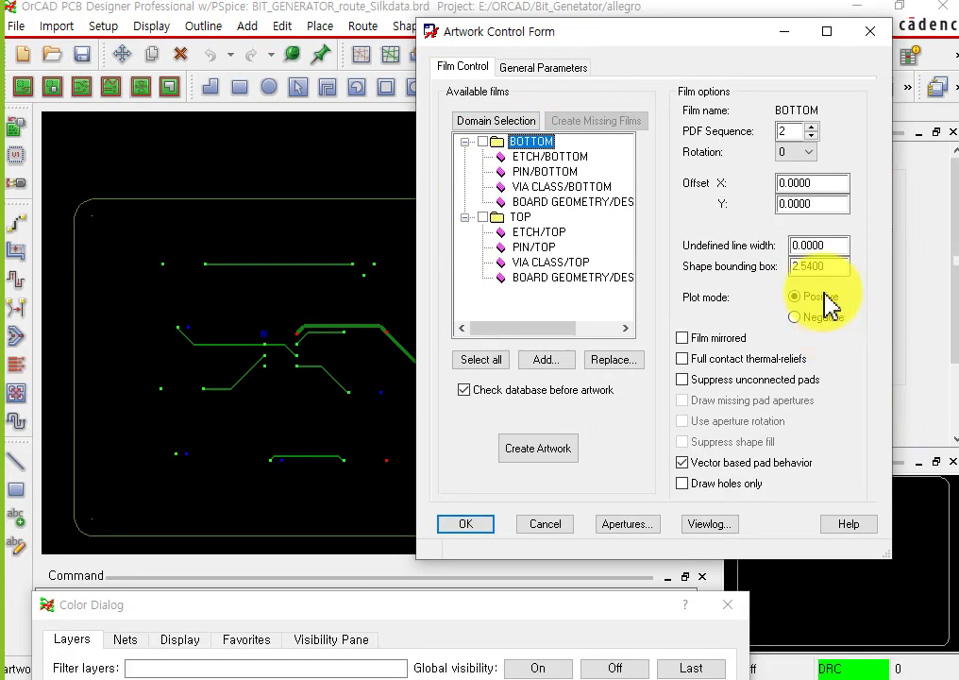
Step: Replace the undefined line width value in the BOTTOM film's options
{"action": "left_click_drag", "start_coordinate": [830, 247], "coordinate": [795, 246]}
{"action": "type", "text": "0."}
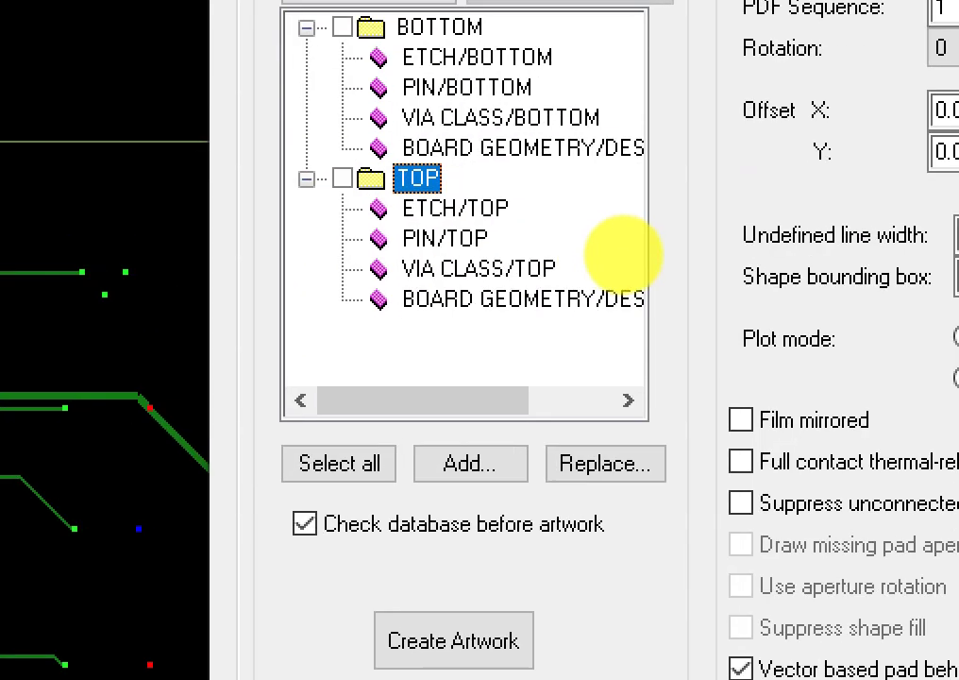
{"action": "left_click", "coordinate": [738, 262]}
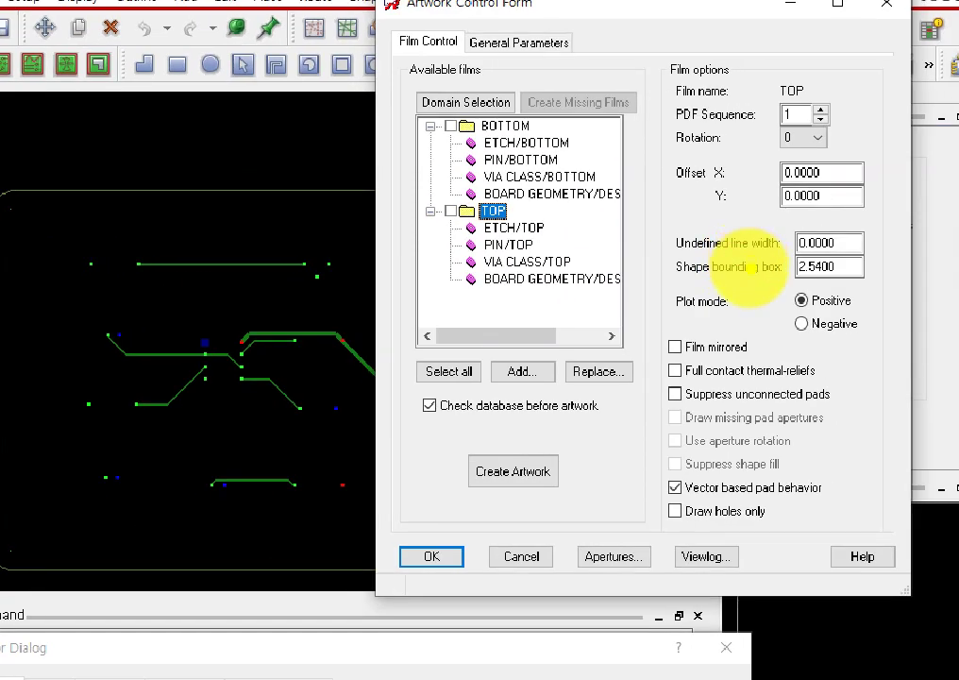
{"action": "mouse_move", "coordinate": [640, 43]}
{"action": "left_mouse_down"}
{"action": "mouse_move", "coordinate": [835, 460]}
{"action": "mouse_move", "coordinate": [907, 547]}
{"action": "left_mouse_up"}
{"action": "mouse_move", "coordinate": [663, 76]}
{"action": "left_mouse_down"}
{"action": "mouse_move", "coordinate": [766, 141]}
{"action": "mouse_move", "coordinate": [807, 127]}
{"action": "left_mouse_up"}
{"action": "mouse_move", "coordinate": [493, 201]}
{"action": "left_mouse_down"}
{"action": "mouse_move", "coordinate": [661, 90]}
{"action": "mouse_move", "coordinate": [627, 132]}
{"action": "left_mouse_up"}
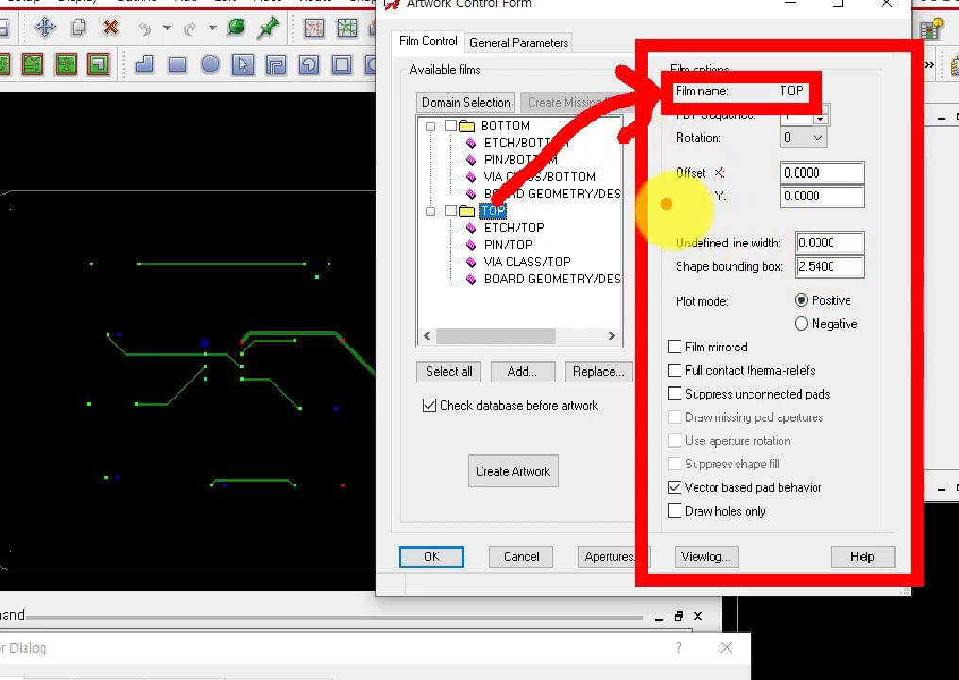
{"action": "mouse_move", "coordinate": [663, 194]}
{"action": "left_mouse_down"}
{"action": "mouse_move", "coordinate": [765, 253]}
{"action": "mouse_move", "coordinate": [867, 275]}
{"action": "left_mouse_up"}
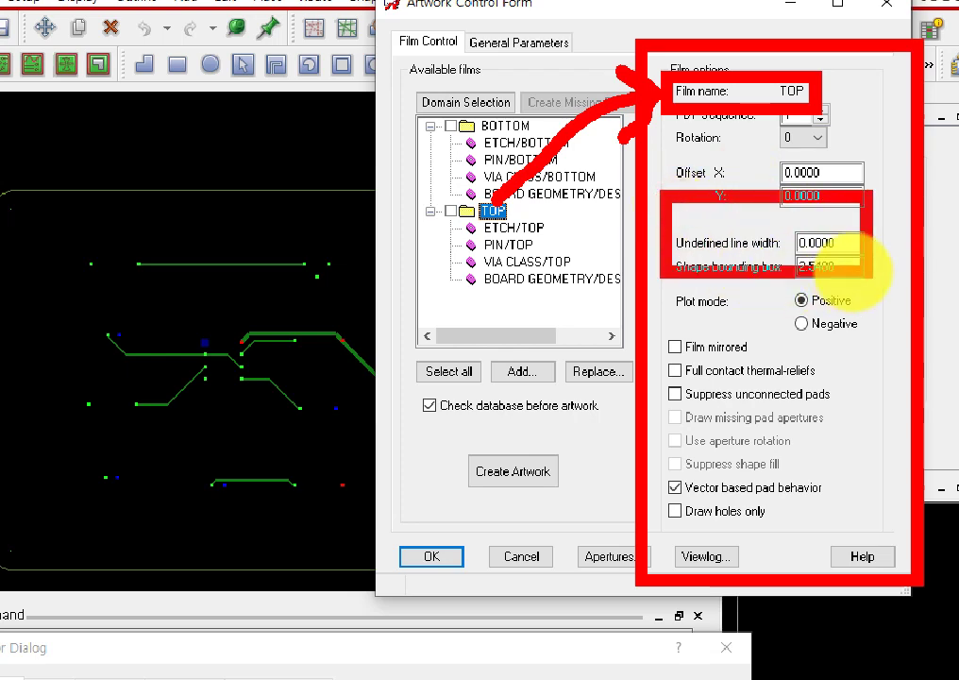
{"action": "key", "text": "Escape"}
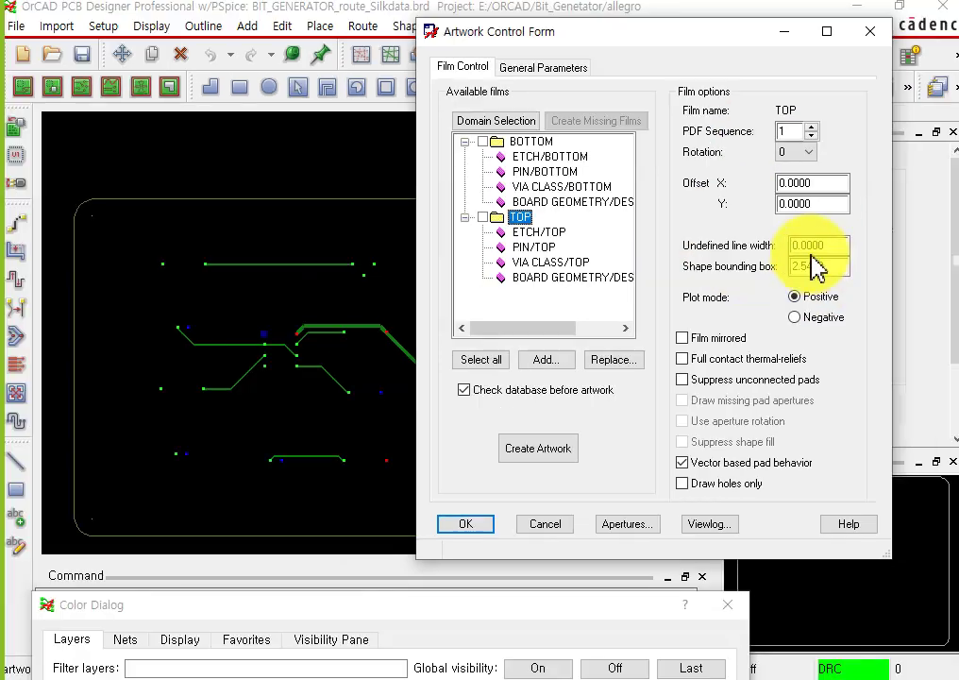
Step: Set the undefined line width of the TOP film to 0.2
{"action": "left_click", "coordinate": [825, 244]}
{"action": "type", "text": "0.2"}
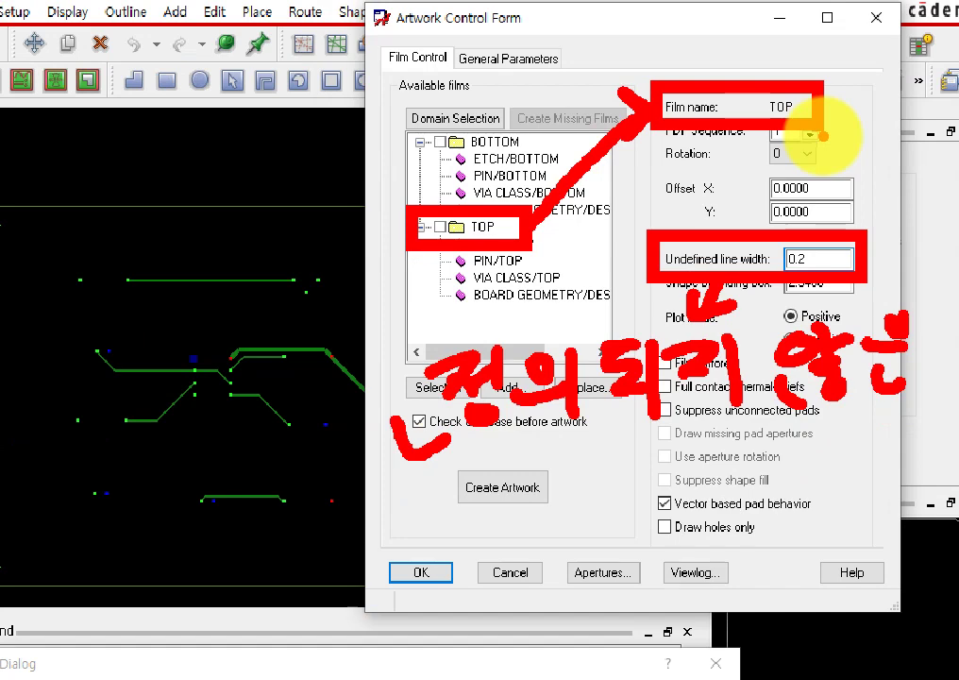
{"action": "left_click", "coordinate": [379, 487]}
{"action": "mouse_move", "coordinate": [445, 472]}
{"action": "left_mouse_down"}
{"action": "mouse_move", "coordinate": [462, 468]}
{"action": "mouse_move", "coordinate": [445, 500]}
{"action": "left_mouse_up"}
{"action": "mouse_move", "coordinate": [447, 485]}
{"action": "left_mouse_down"}
{"action": "mouse_move", "coordinate": [482, 478]}
{"action": "mouse_move", "coordinate": [491, 499]}
{"action": "left_mouse_up"}
{"action": "left_click_drag", "start_coordinate": [452, 516], "coordinate": [502, 530]}
{"action": "mouse_move", "coordinate": [525, 470]}
{"action": "left_mouse_down"}
{"action": "mouse_move", "coordinate": [552, 460]}
{"action": "mouse_move", "coordinate": [604, 476]}
{"action": "left_mouse_up"}
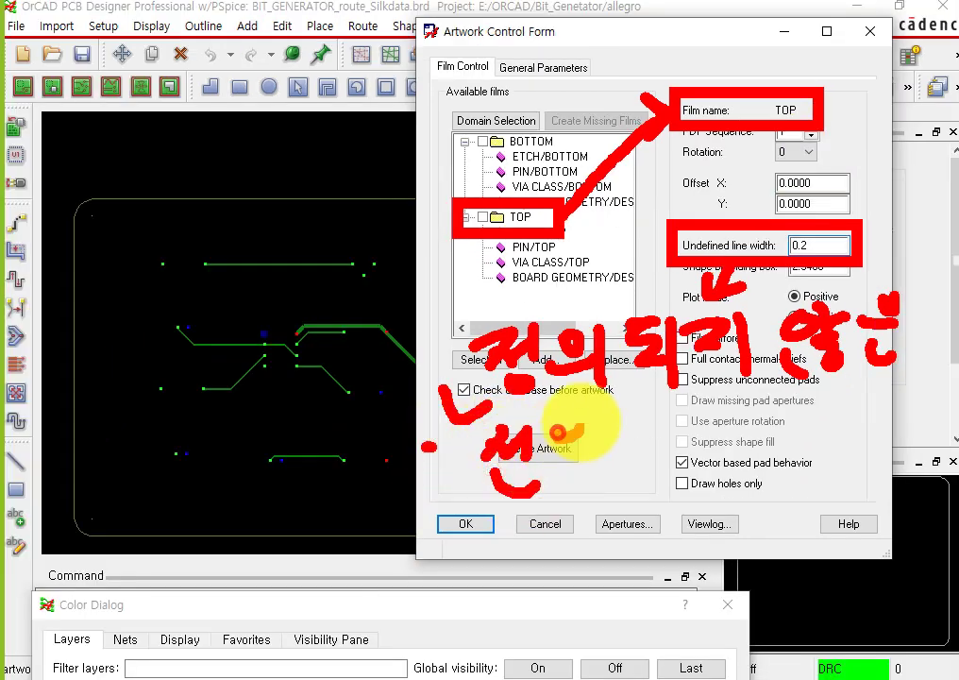
{"action": "left_click_drag", "start_coordinate": [652, 436], "coordinate": [704, 481]}
{"action": "mouse_move", "coordinate": [718, 429]}
{"action": "left_mouse_down"}
{"action": "mouse_move", "coordinate": [789, 436]}
{"action": "mouse_move", "coordinate": [801, 467]}
{"action": "left_mouse_up"}
{"action": "left_click_drag", "start_coordinate": [814, 407], "coordinate": [817, 472]}
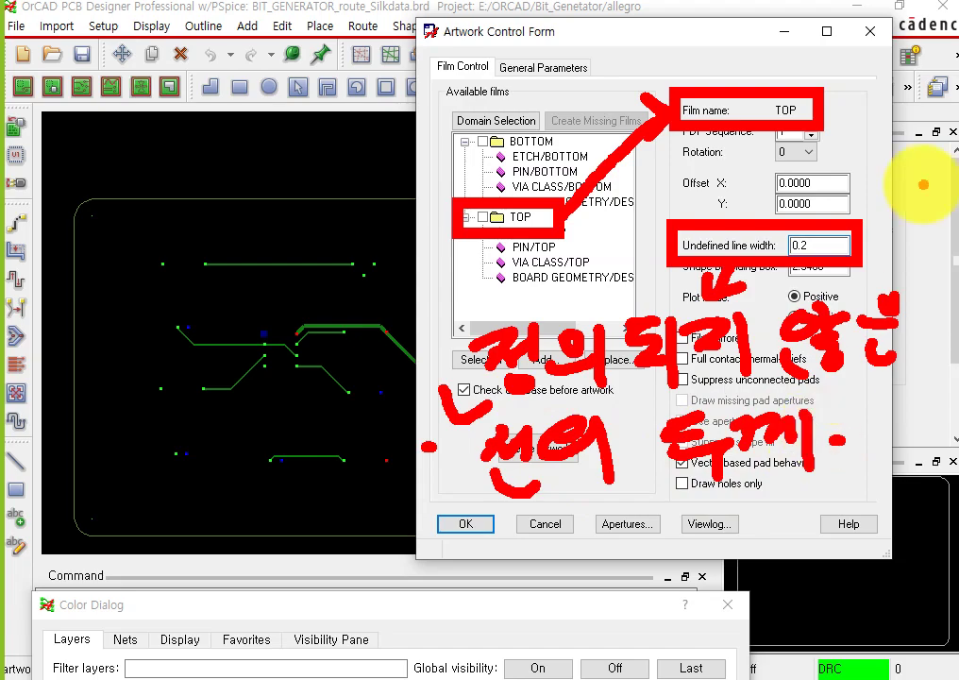